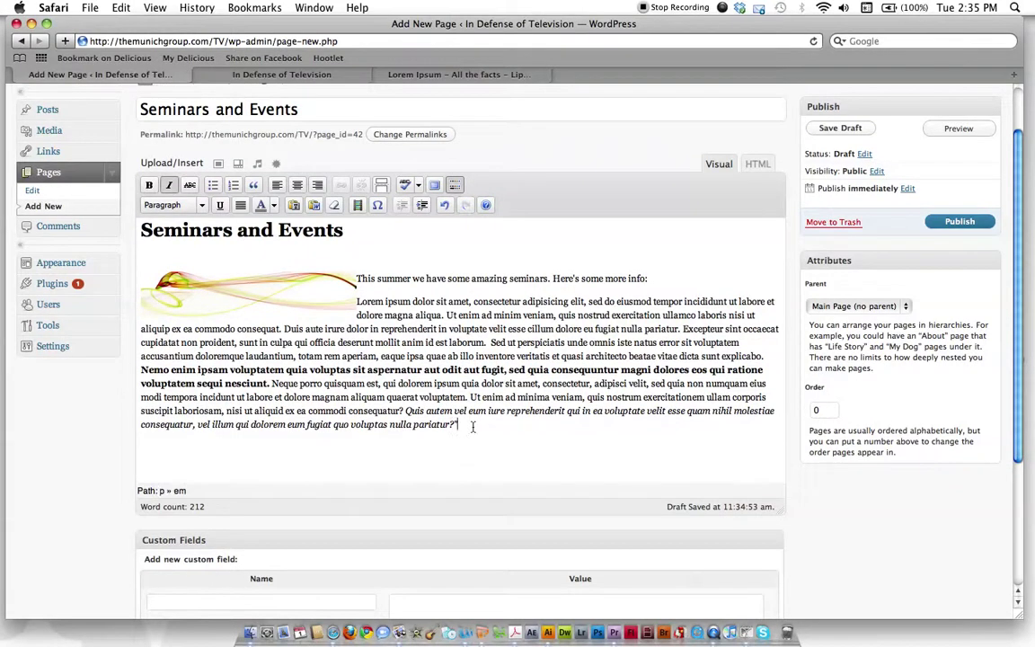
Add the line "Click here to register" below the italic text at the end of the page body.
key("Return")
key("Return")
type("Clikc here")
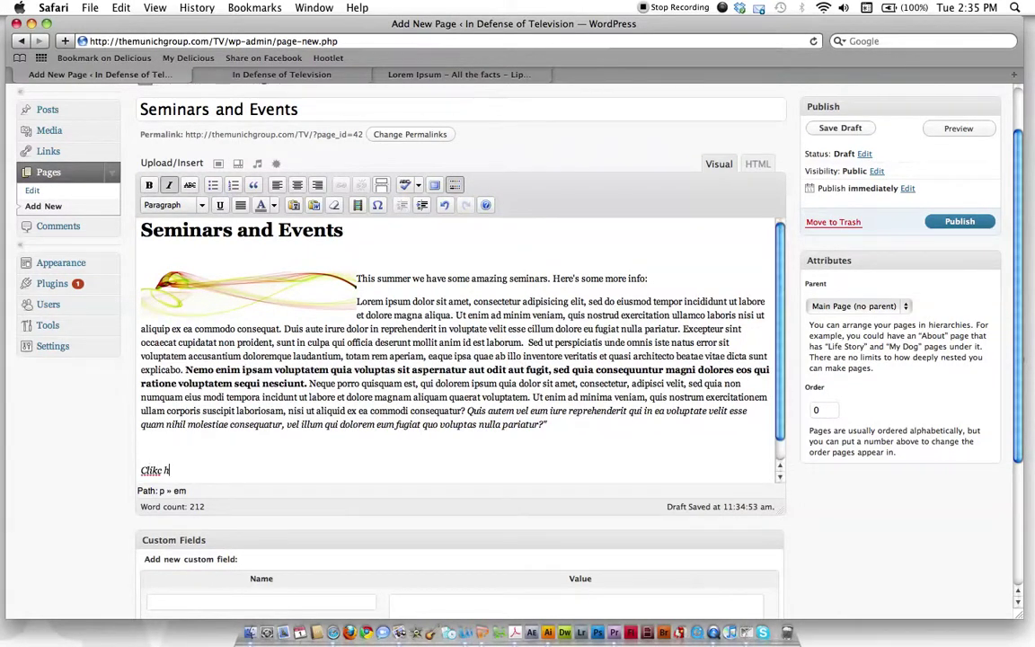
key("BackSpace")
key("BackSpace")
type("ck here to register")
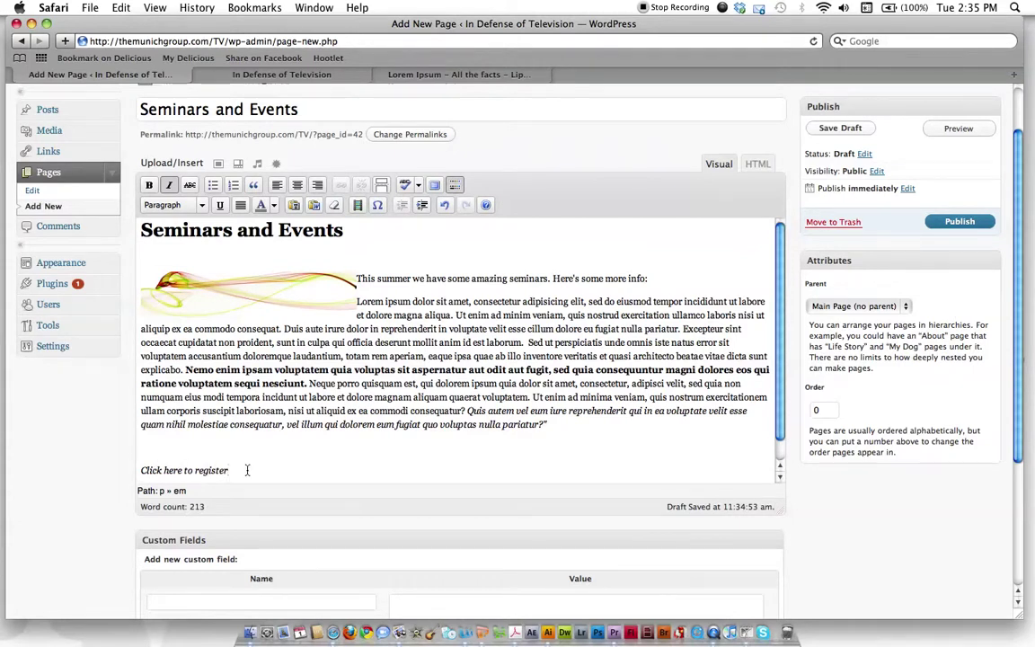
left_click_drag(230, 470, 135, 469)
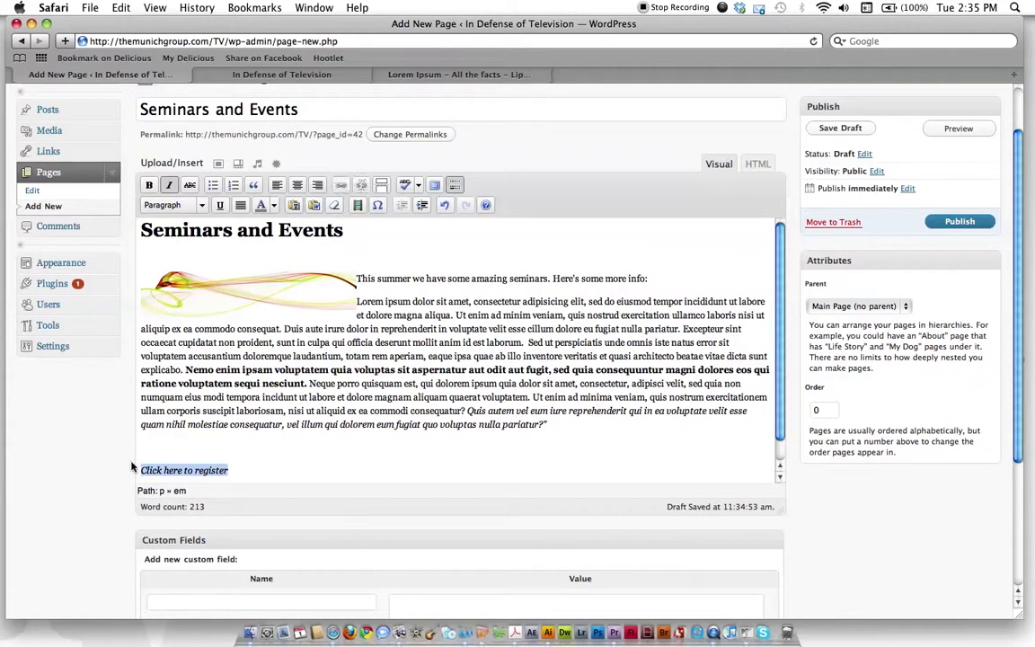
left_click(342, 186)
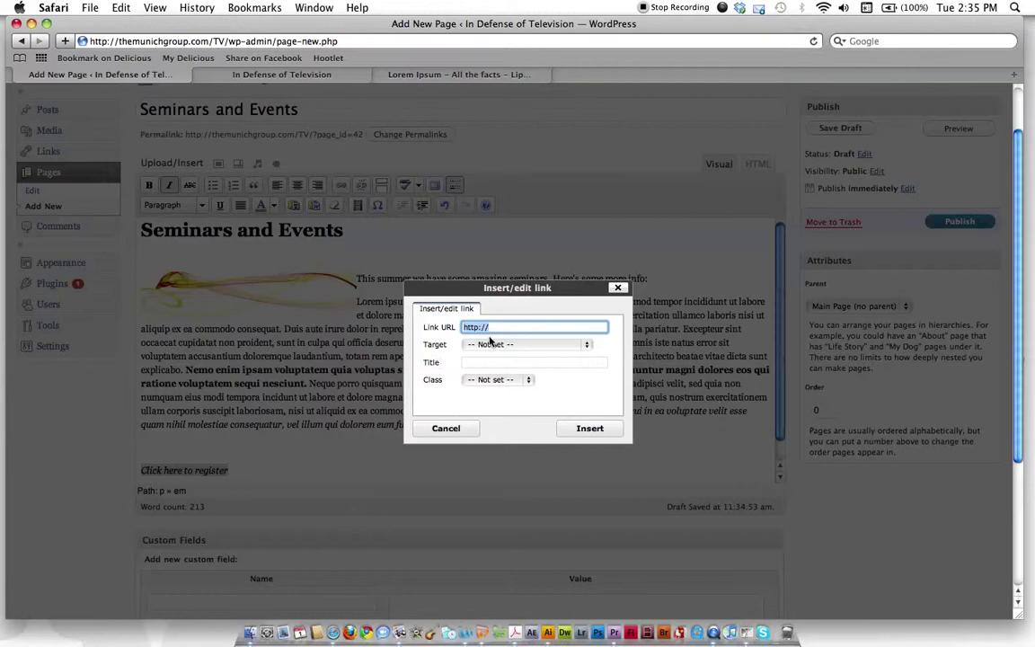
key("Right")
type("www.google.com")
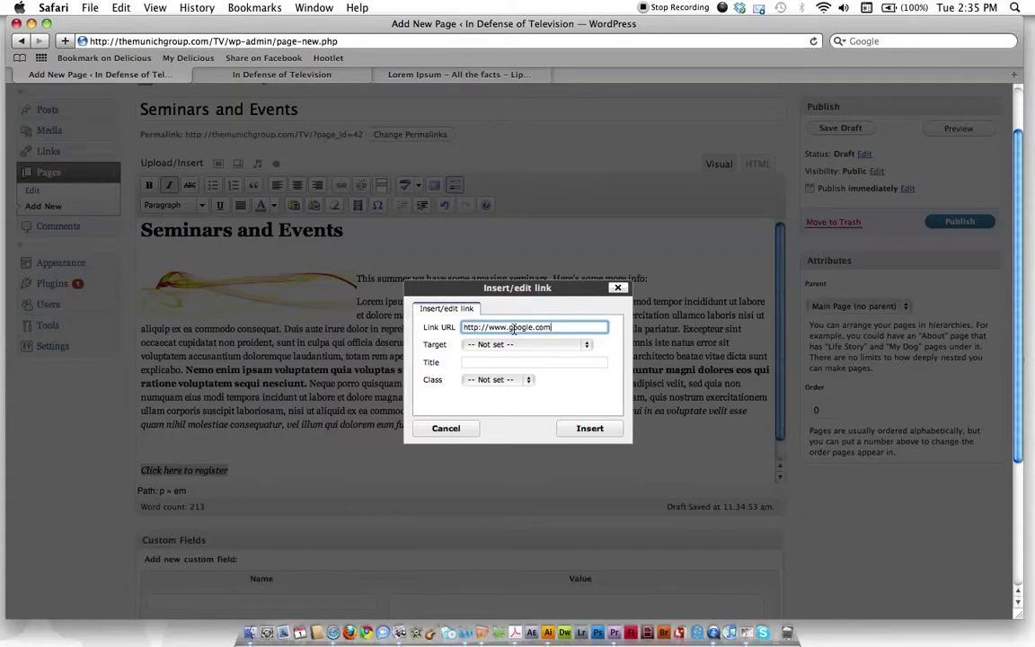
left_click(528, 344)
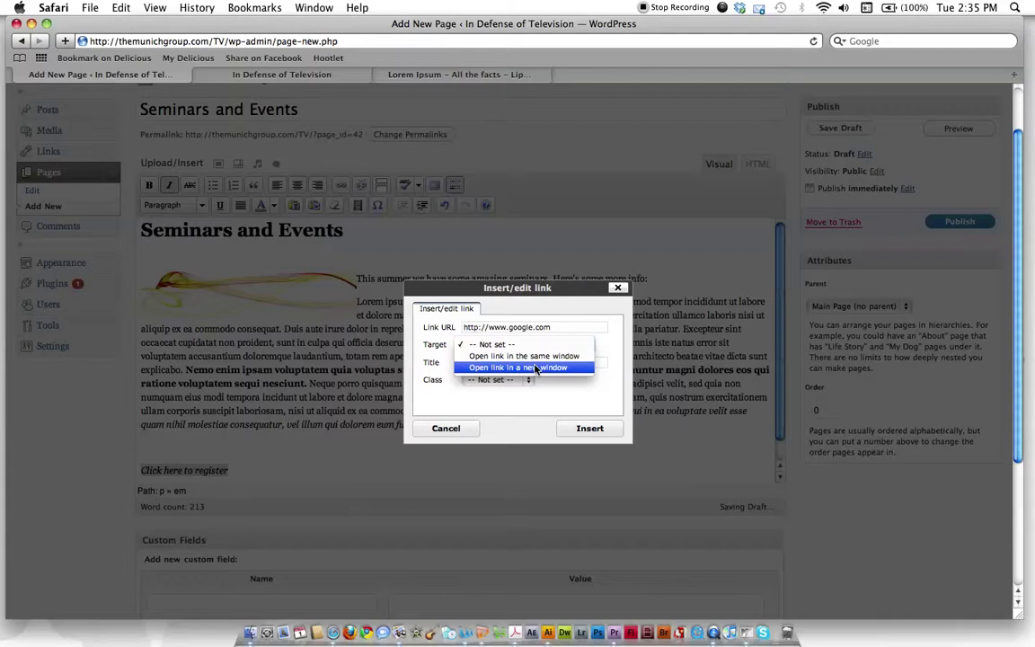
left_click(536, 368)
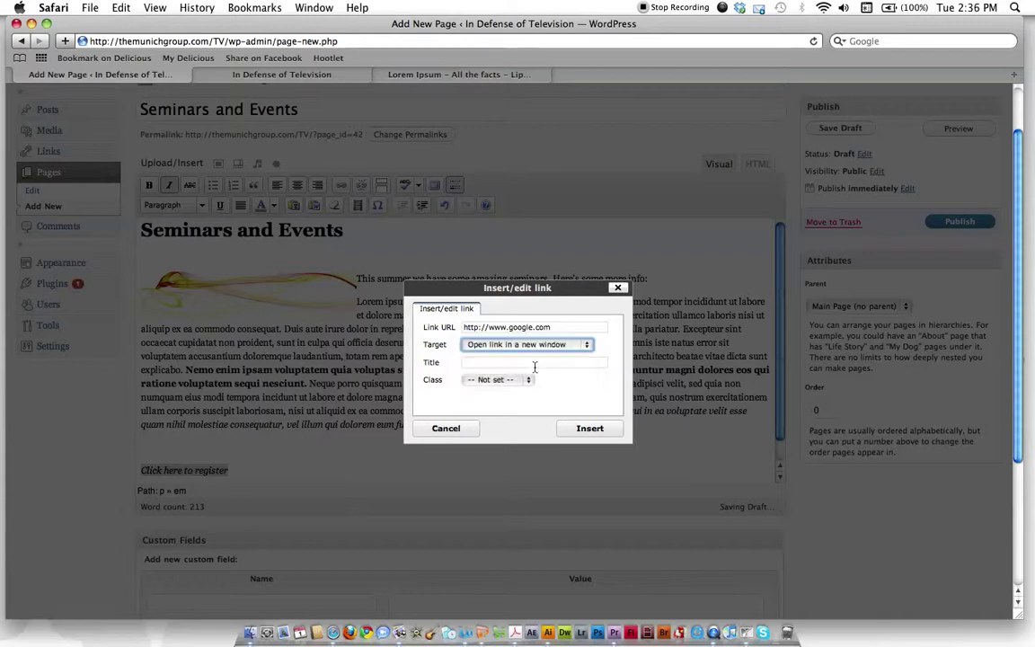
left_click(592, 430)
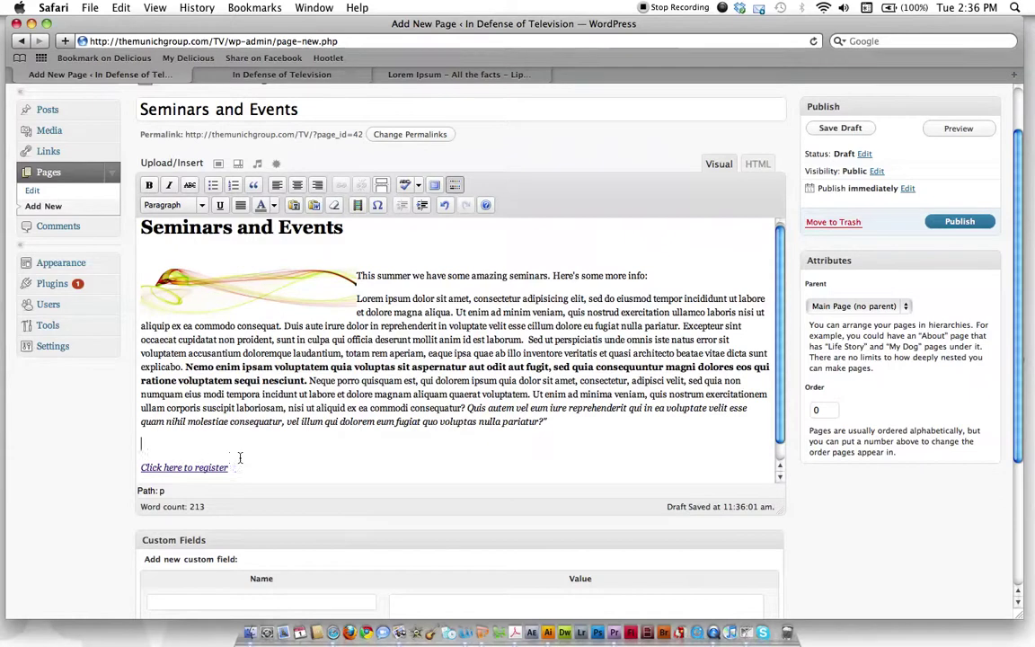
Preview the page, test the "Click here to register" link, and close the preview to return to the editor.
scroll(611, 349, "up", 2)
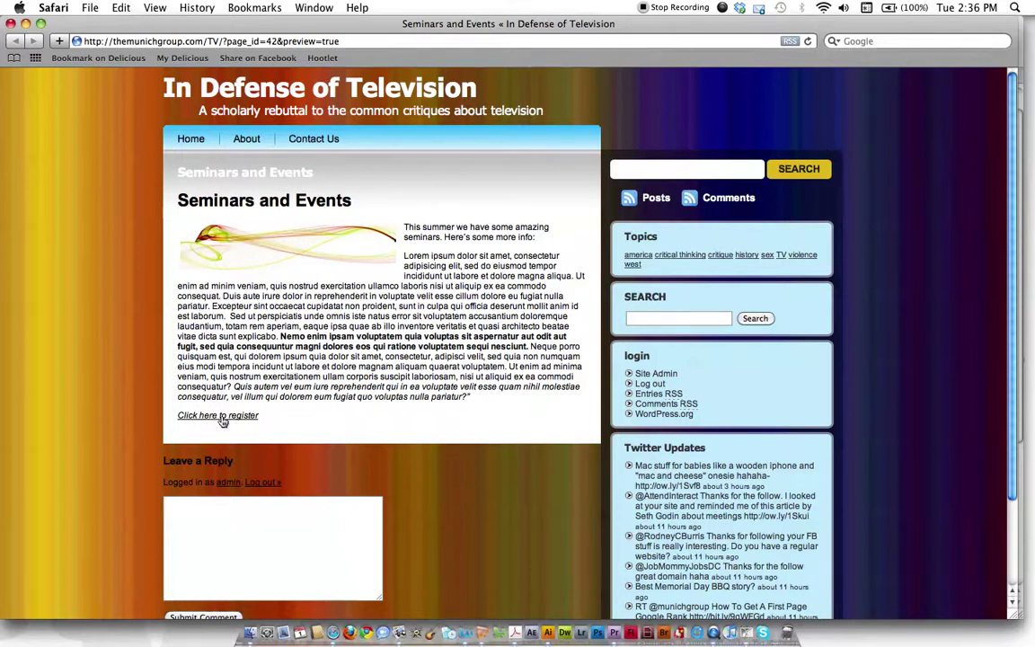
left_click(222, 418)
left_click_drag(40, 23, 340, 85)
left_click(311, 85)
left_click(12, 23)
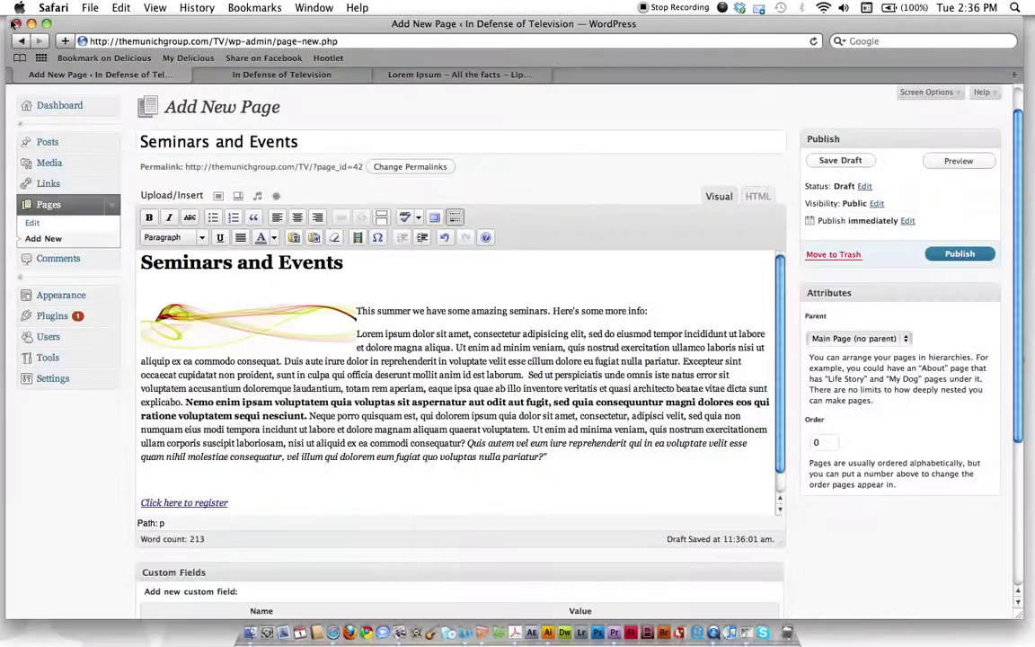
Replace the register link with a copy of the body text from "Neque porro quisquam" to the paragraph's end.
left_click(618, 402)
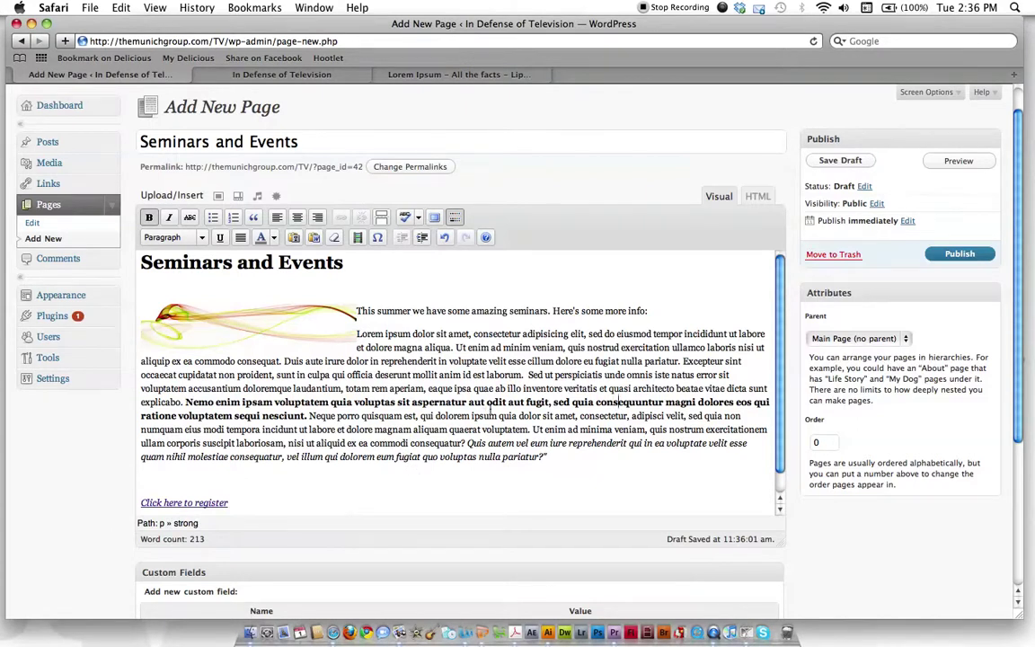
scroll(567, 455, "down", 1)
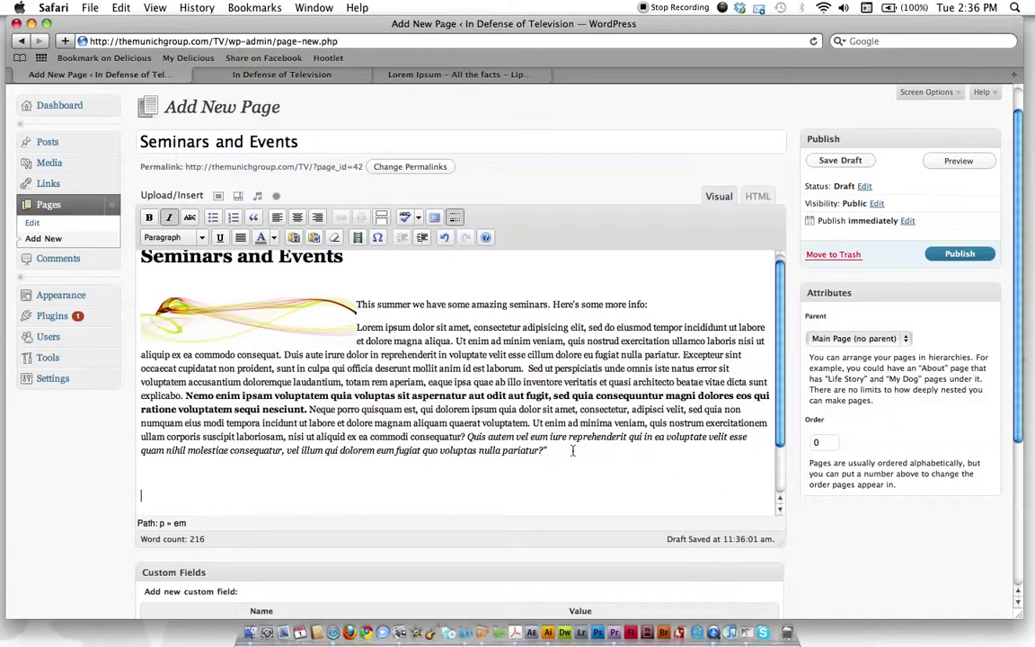
left_click_drag(549, 450, 488, 438)
left_click(309, 410, "shift")
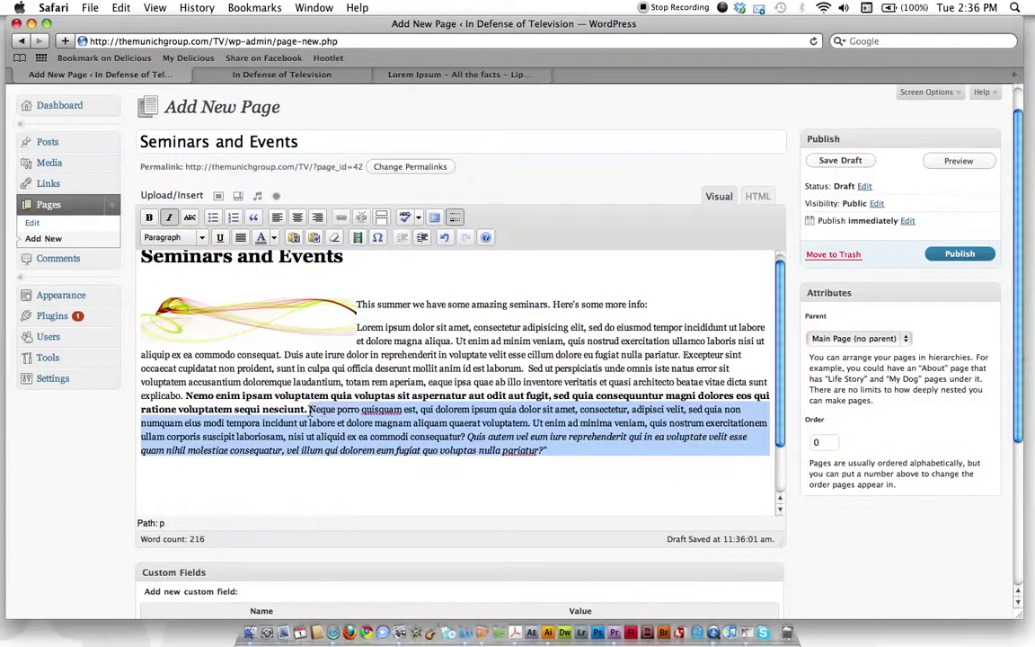
left_click(216, 487)
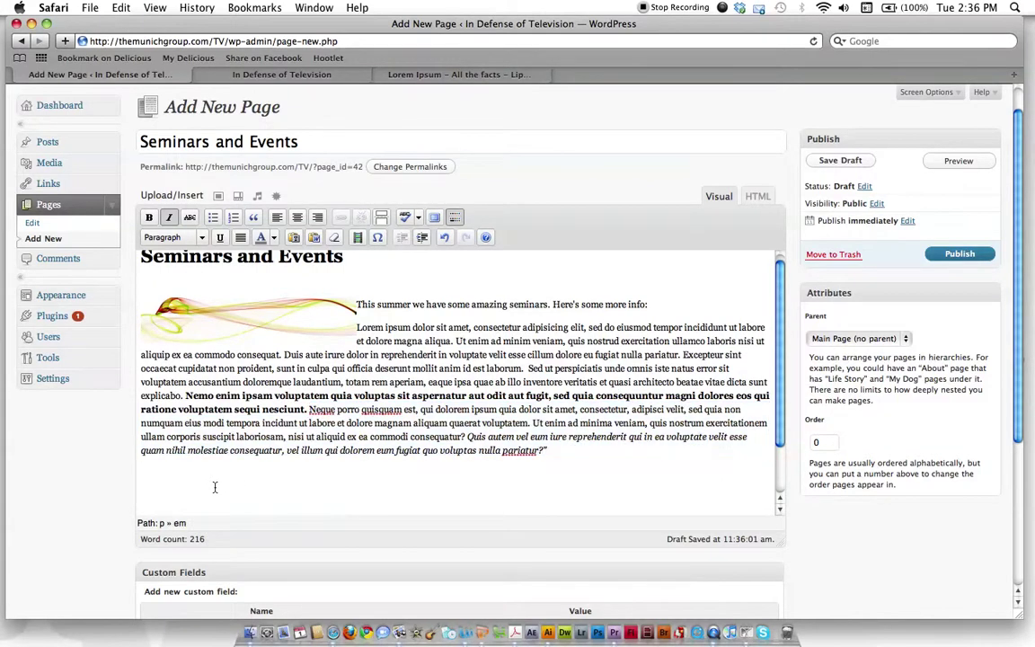
type("Neque porro quisquam est, qui dolorem ipsum quia dolor sit amet, consectetur, adipisci velit, sed quia non numquam eius modi tempora incidunt ut labore et dolore magnam aliquam quaerat voluptatem. Ut enim ad minima veniam, quis nostrum exercitationem ullam corporis suscipit laboriosam, nisi ut aliquid ex ea commodi consequatur? Quis autem vel eum iure reprehenderit qui in ea voluptate velit esse quam nihil molestiae consequatur, vel illum qui dolorem eum fugiat quo voluptas nulla pariatur?\"")
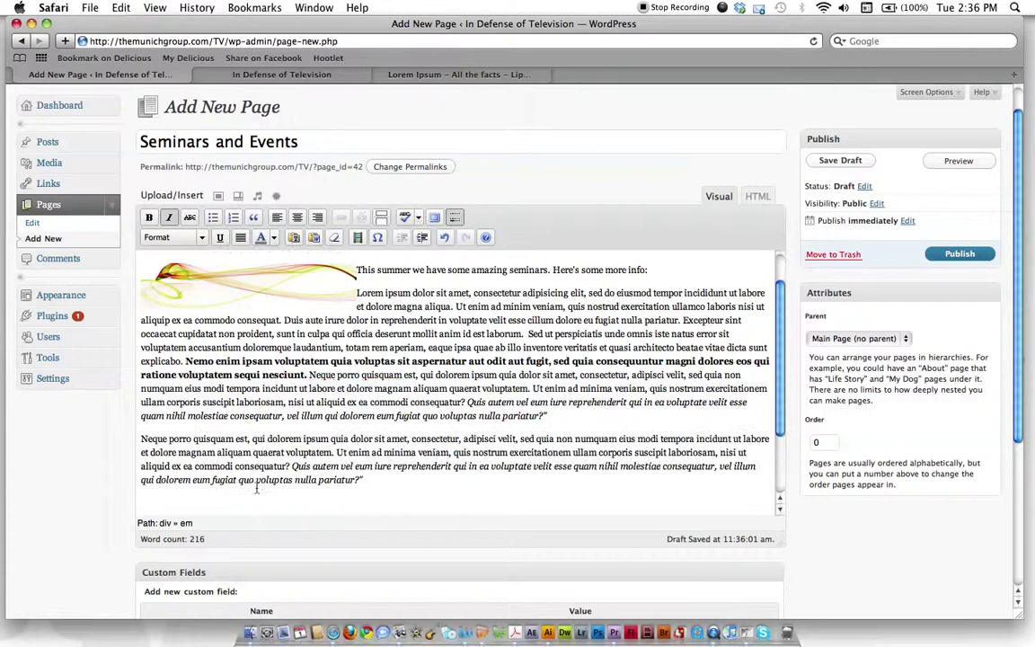
Color the duplicated "Neque porro quisquam" paragraph green.
left_click_drag(363, 482, 122, 435)
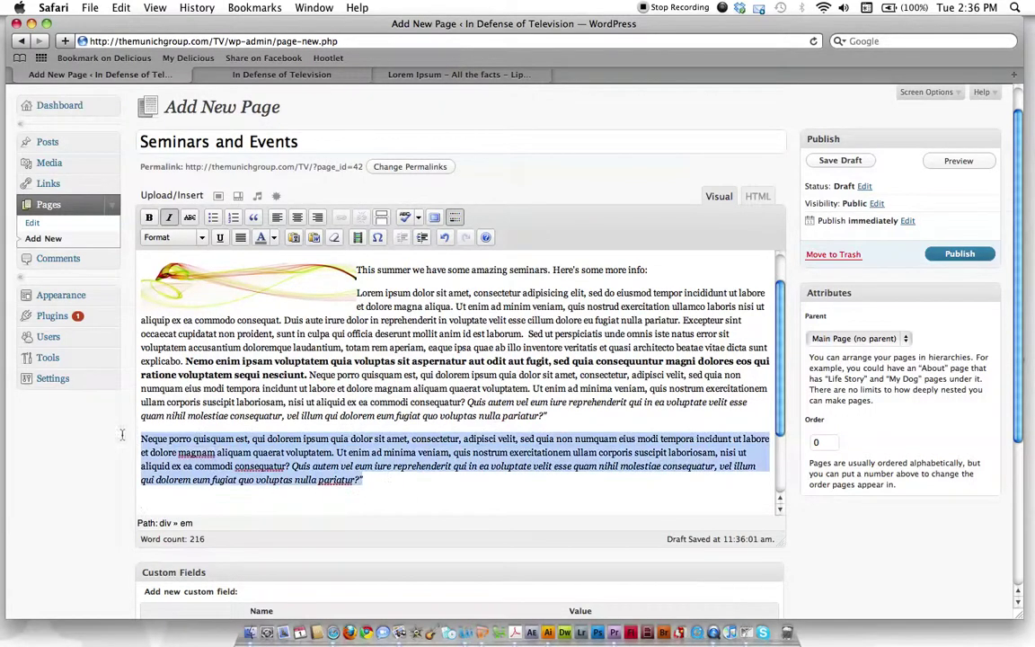
left_click(274, 238)
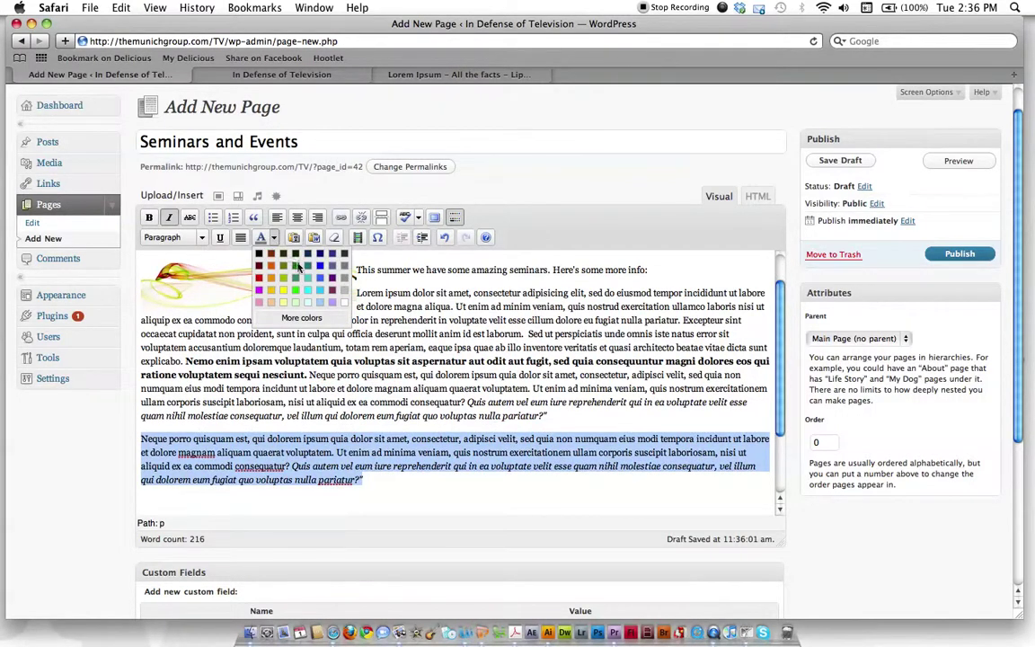
left_click(299, 268)
left_click(409, 418)
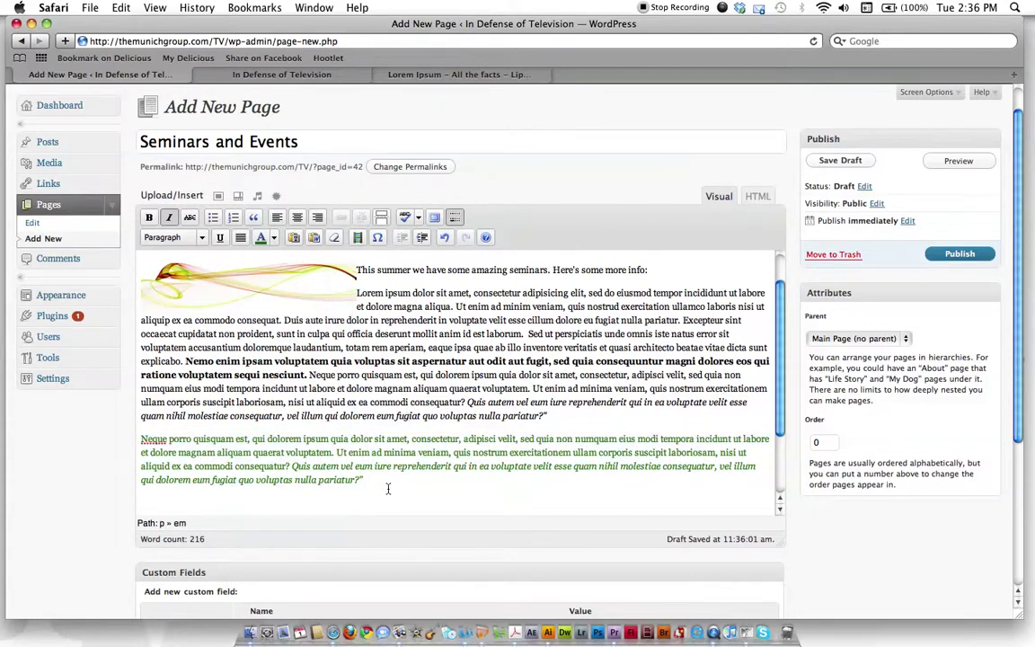
Format the green paragraph as a blockquote.
left_click_drag(363, 481, 130, 428)
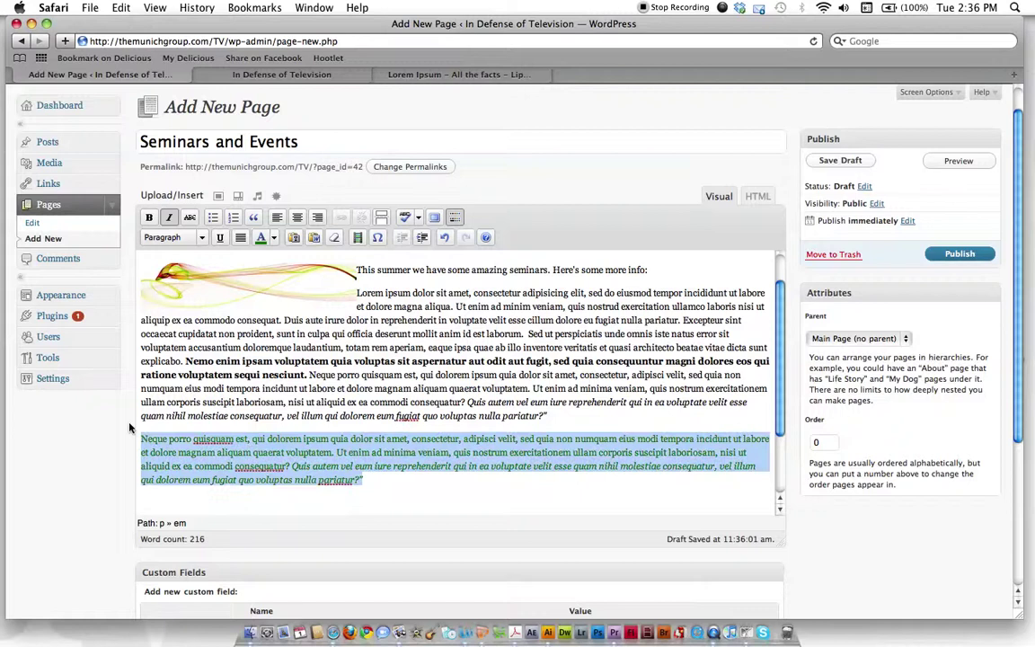
left_click(253, 217)
left_click(450, 452)
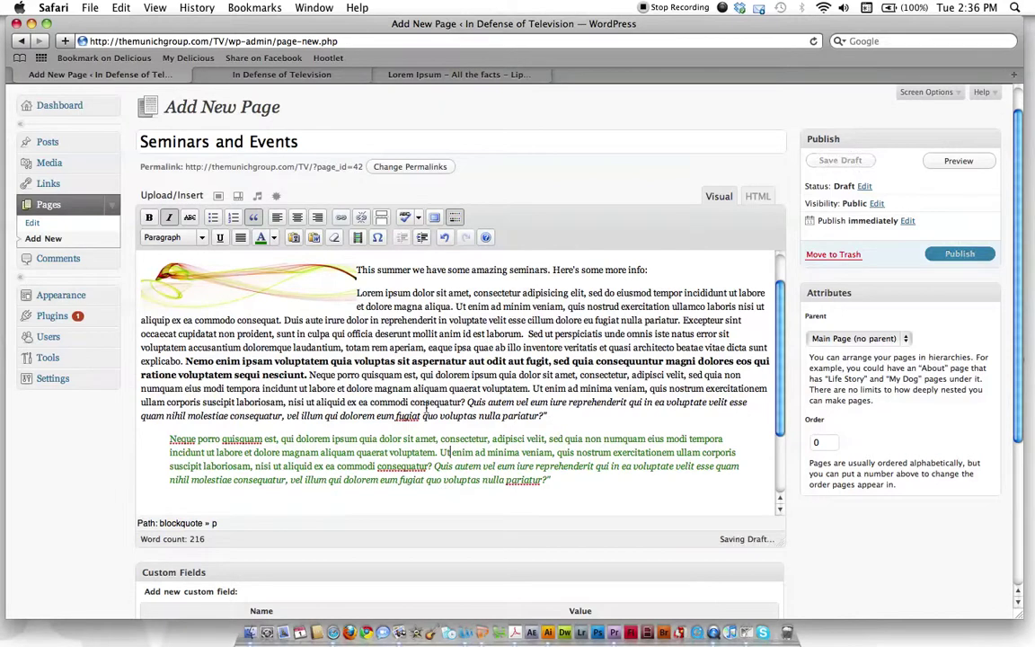
Examine the languages available for the spell checker and return to the page text.
left_click(416, 218)
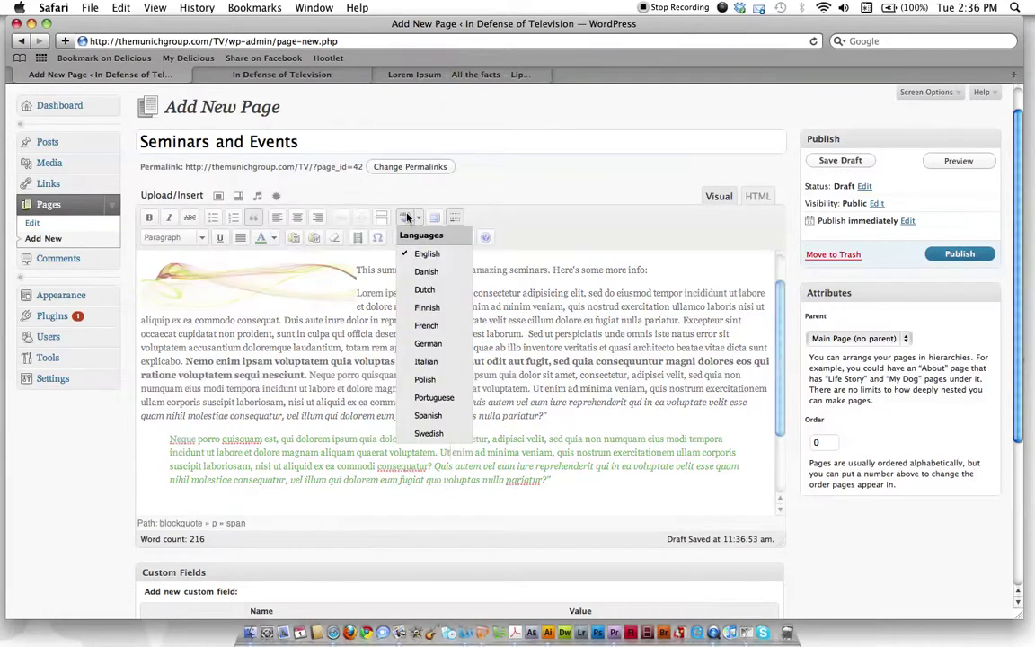
left_click(405, 217)
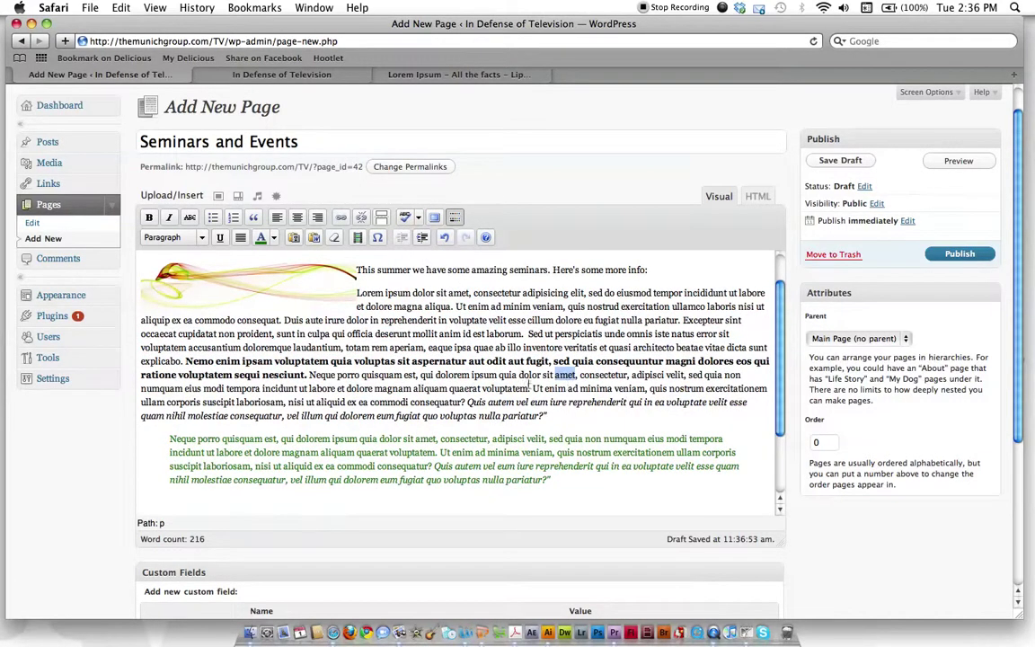
left_click(494, 381)
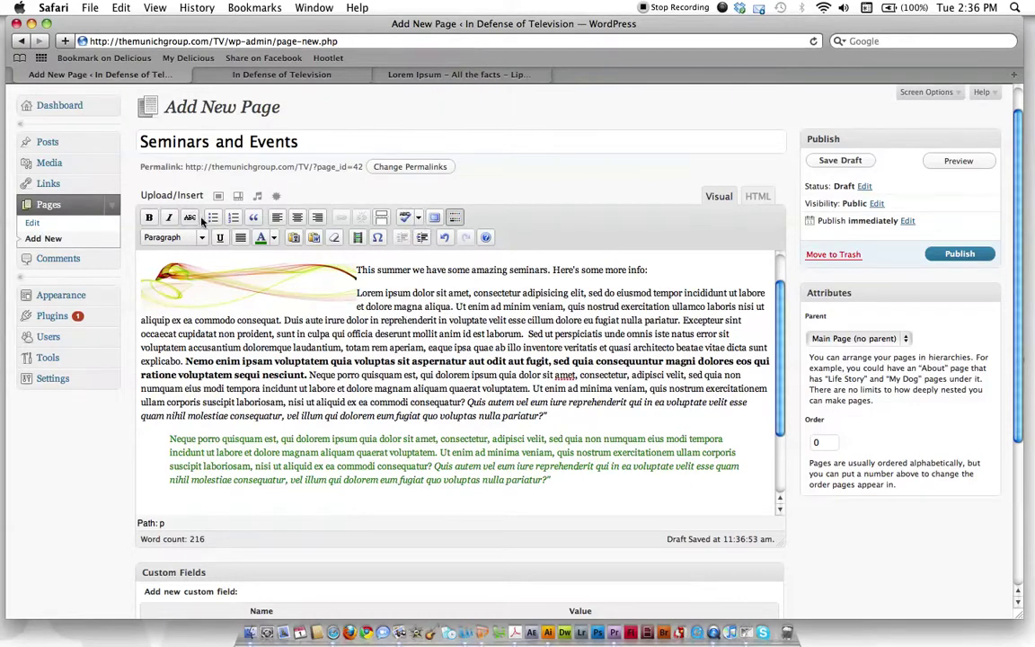
Add the line "Reasons why you should come:" below the green blockquote paragraph, followed by a new line.
scroll(514, 473, "down", 1)
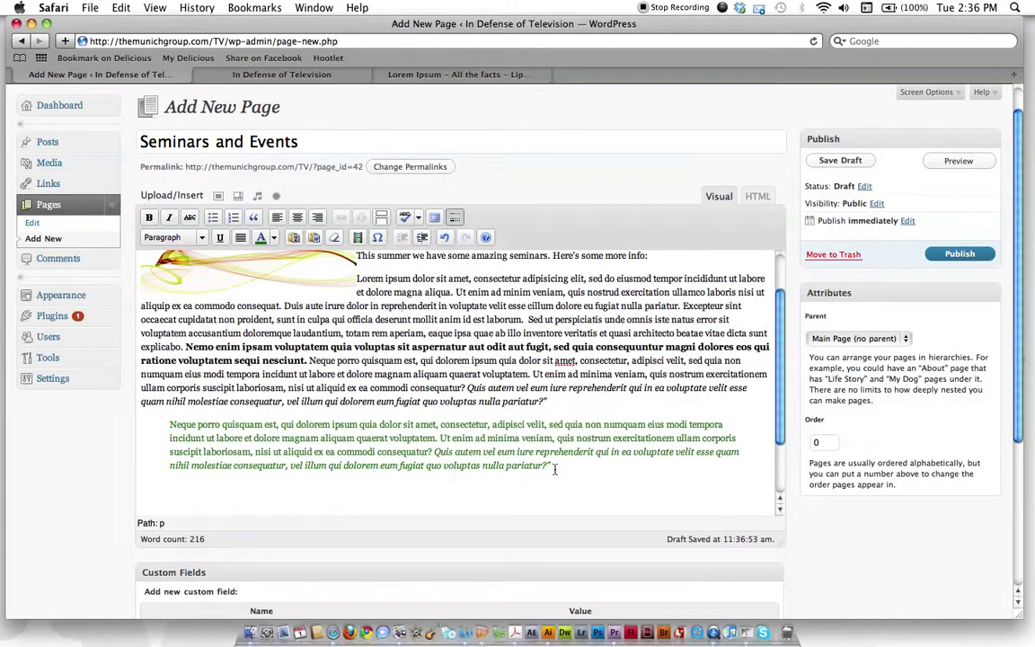
left_click(554, 469)
key("Return")
type("R")
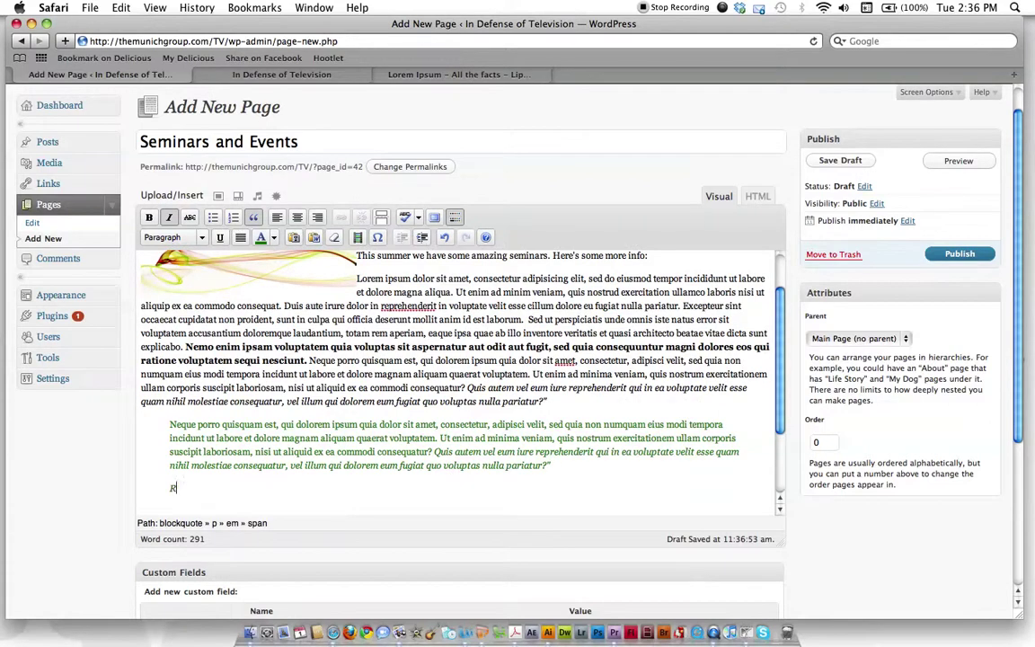
type("Easonu")
key("BackSpace")
type("easons why you should come:")
key("Return")
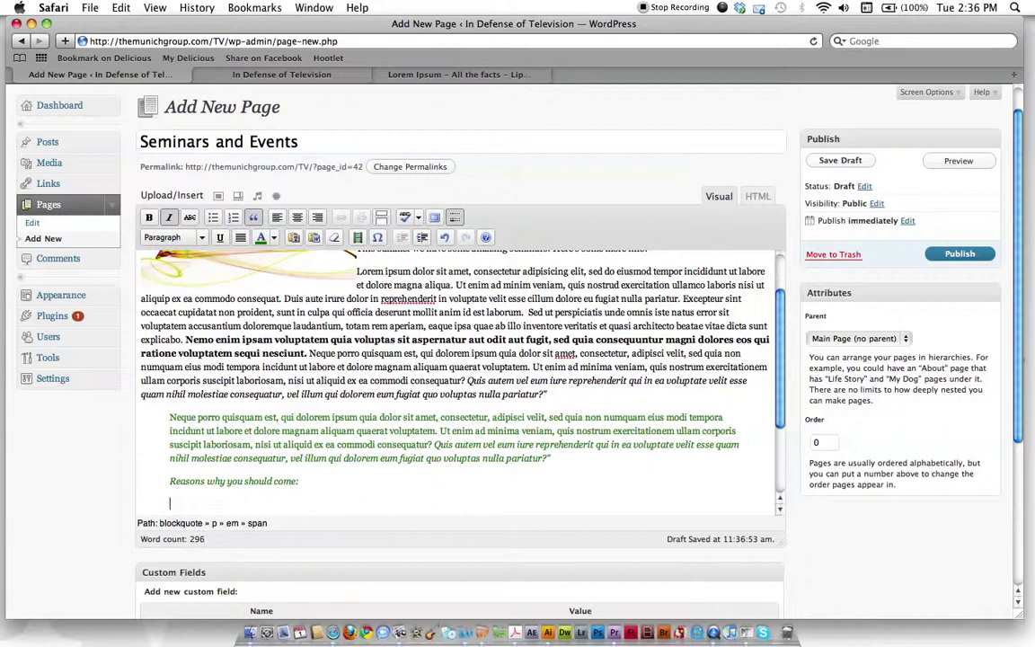
Enter three separate lines under the reasons heading: "its awesome", "its free" and "its local".
type("its auesome")
key("Return")
type("its ")
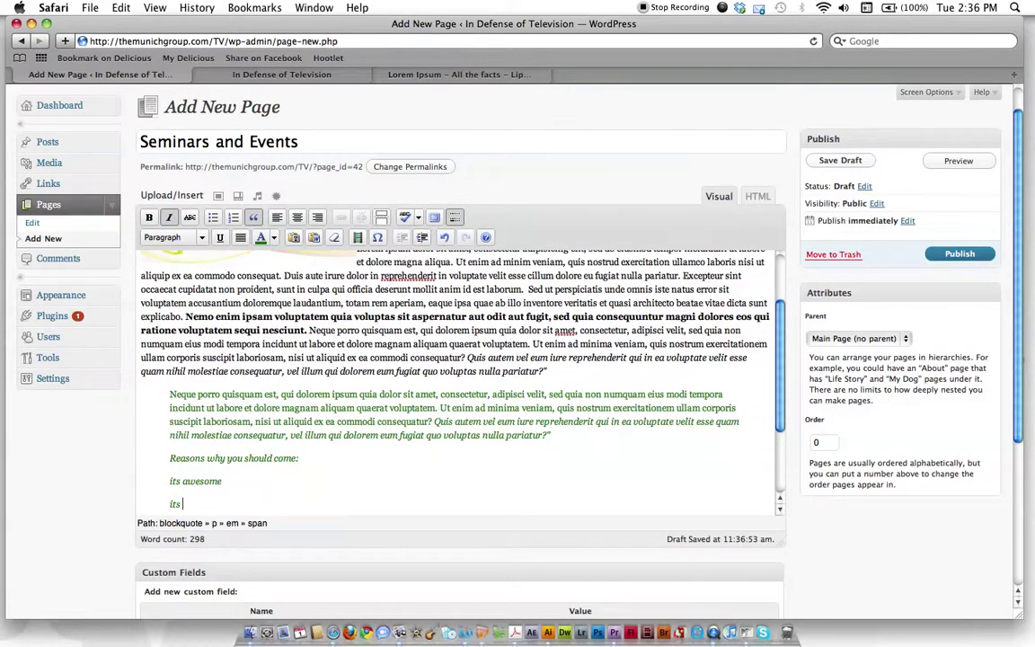
type("free")
key("Return")
type("its local")
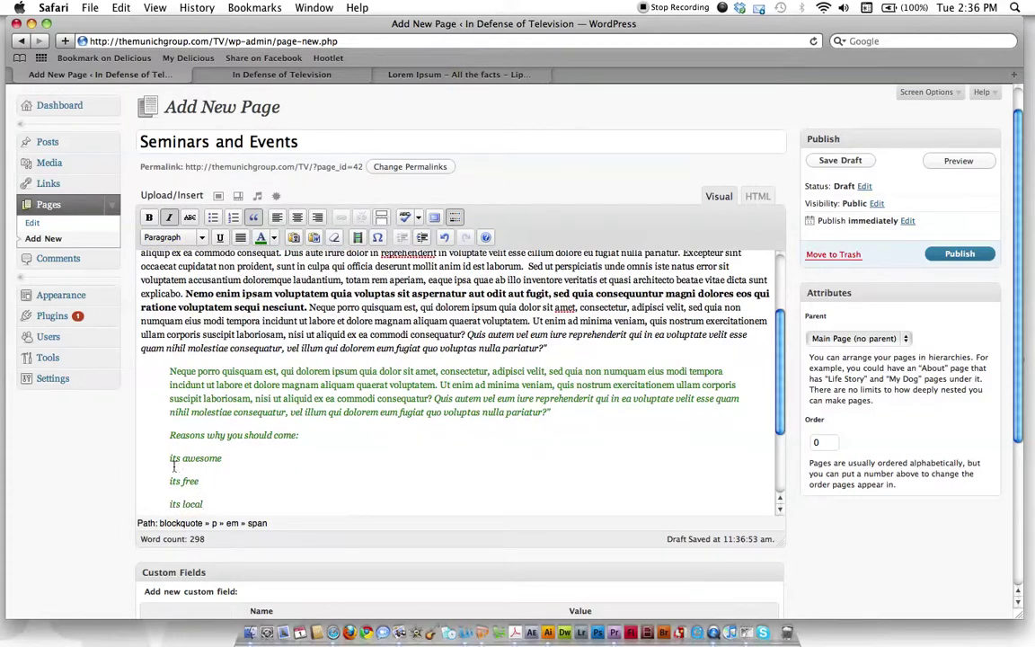
Try formatting the three reason lines as a bulleted list and undo it.
left_click_drag(170, 458, 205, 504)
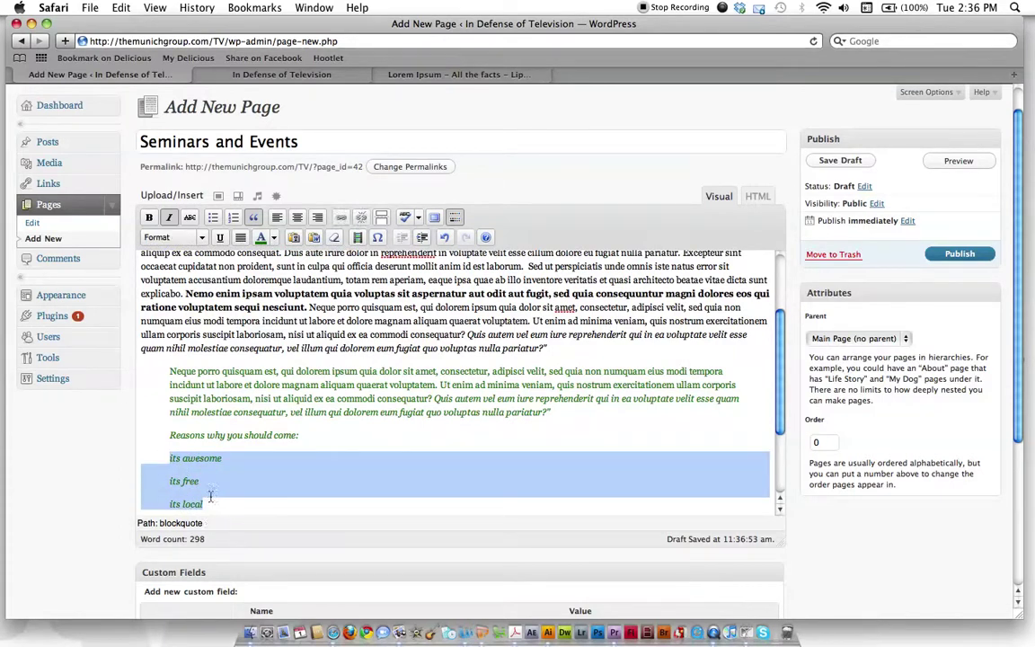
left_click(213, 218)
left_click(305, 463)
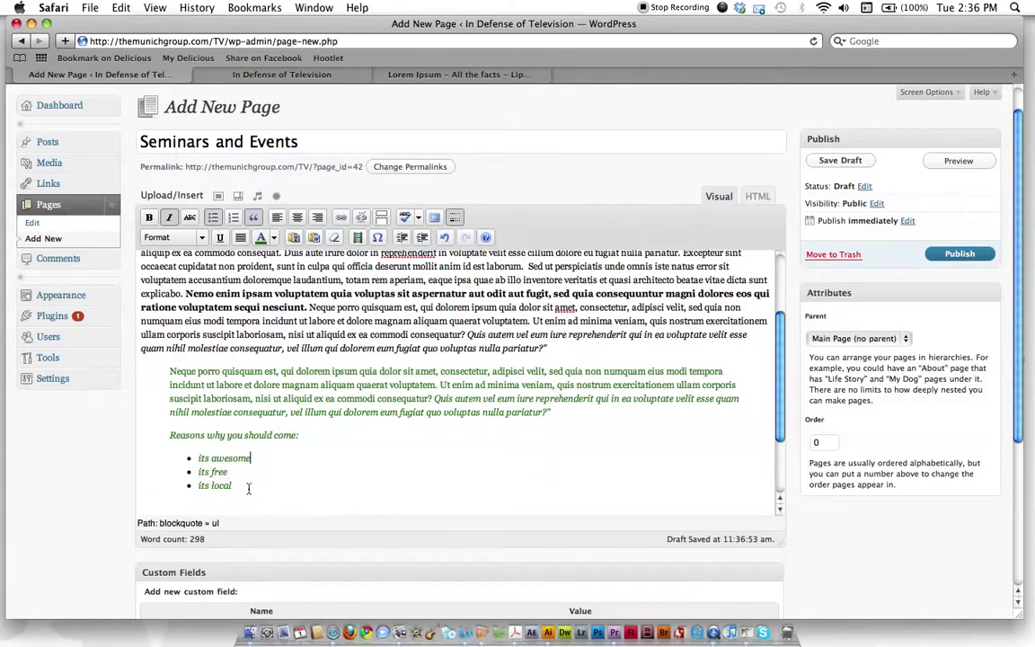
key("super+z")
left_click(234, 481)
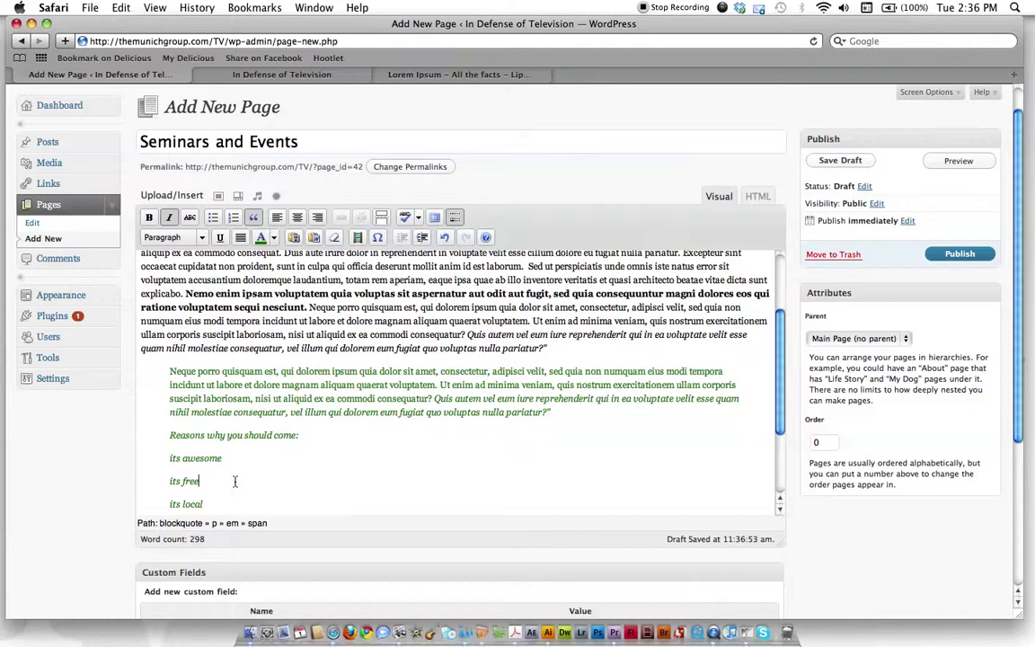
Format the three reason lines as a numbered list.
left_click_drag(167, 458, 205, 505)
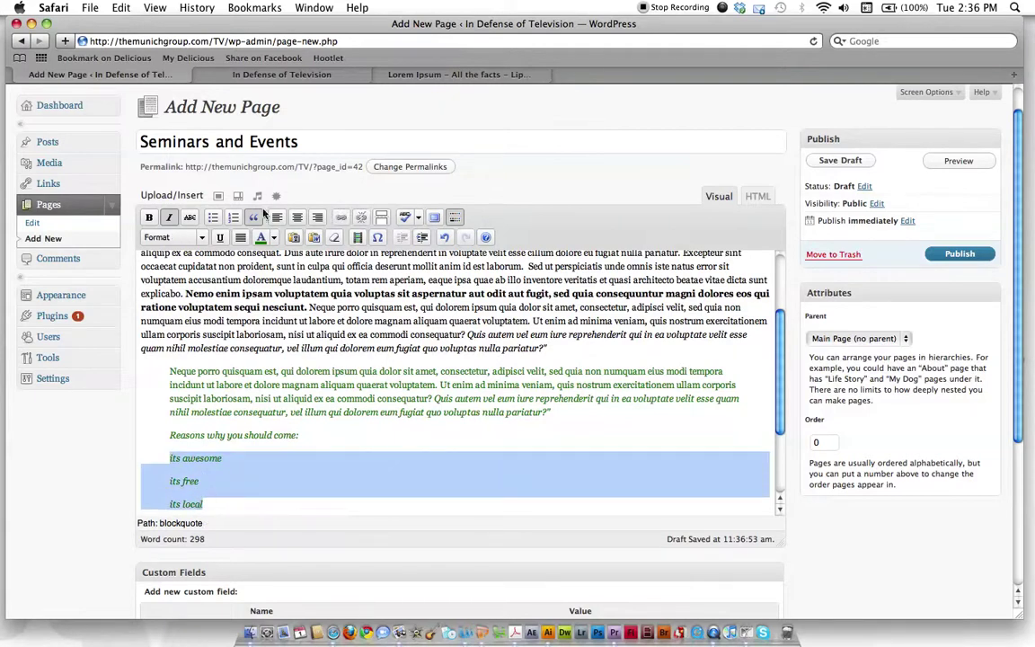
left_click(232, 218)
left_click(268, 473)
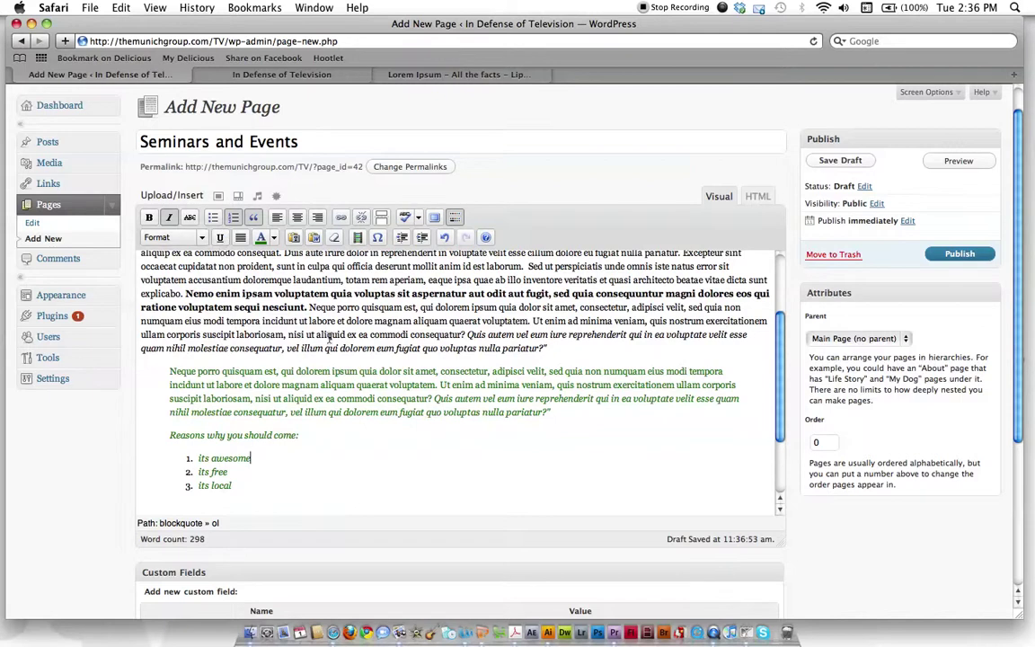
scroll(485, 373, "up", 4)
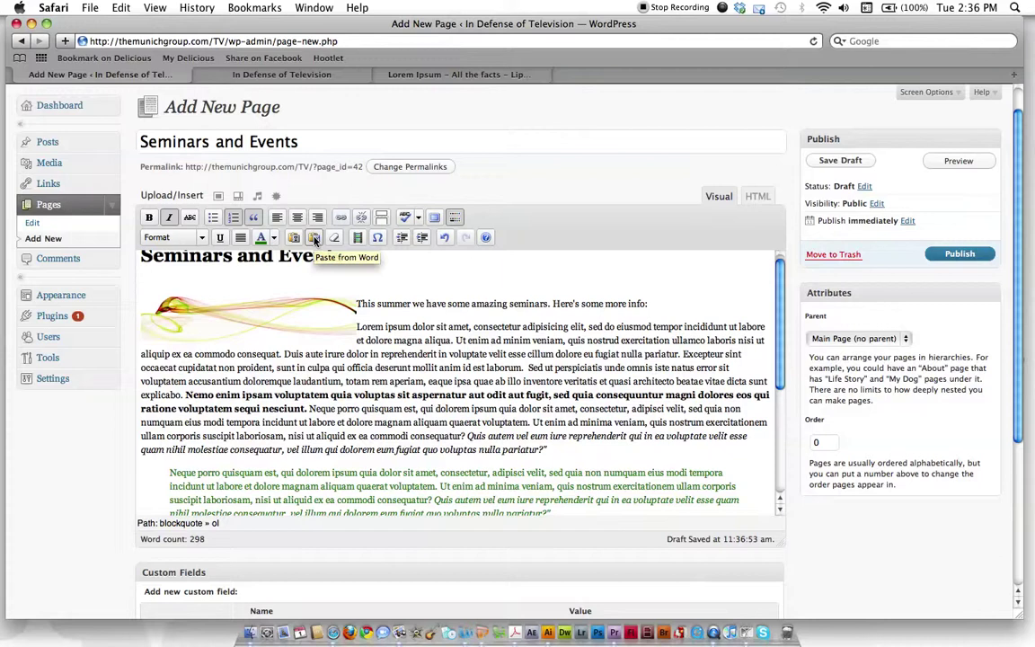
scroll(451, 325, "up", 2)
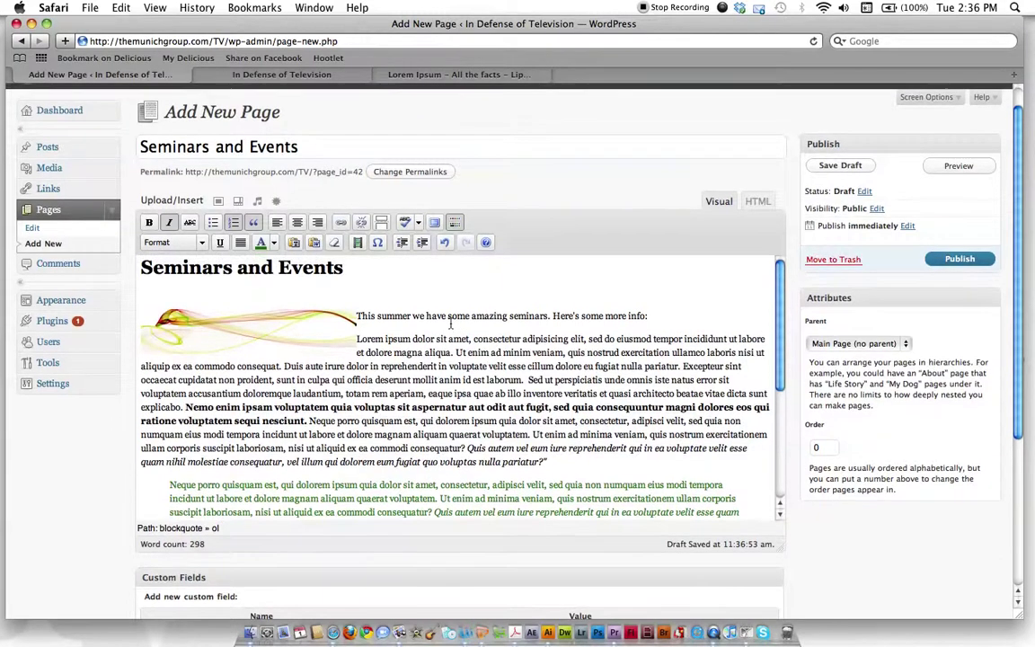
Turn off comments for the Seminars and Events page and publish it.
scroll(502, 319, "up", 2)
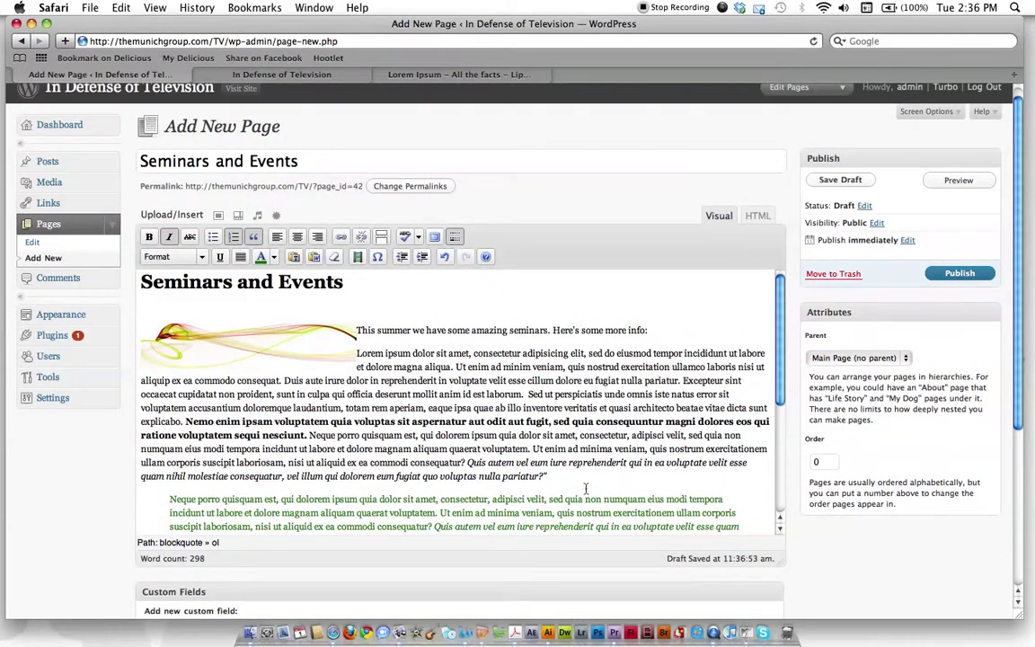
scroll(724, 435, "down", 8)
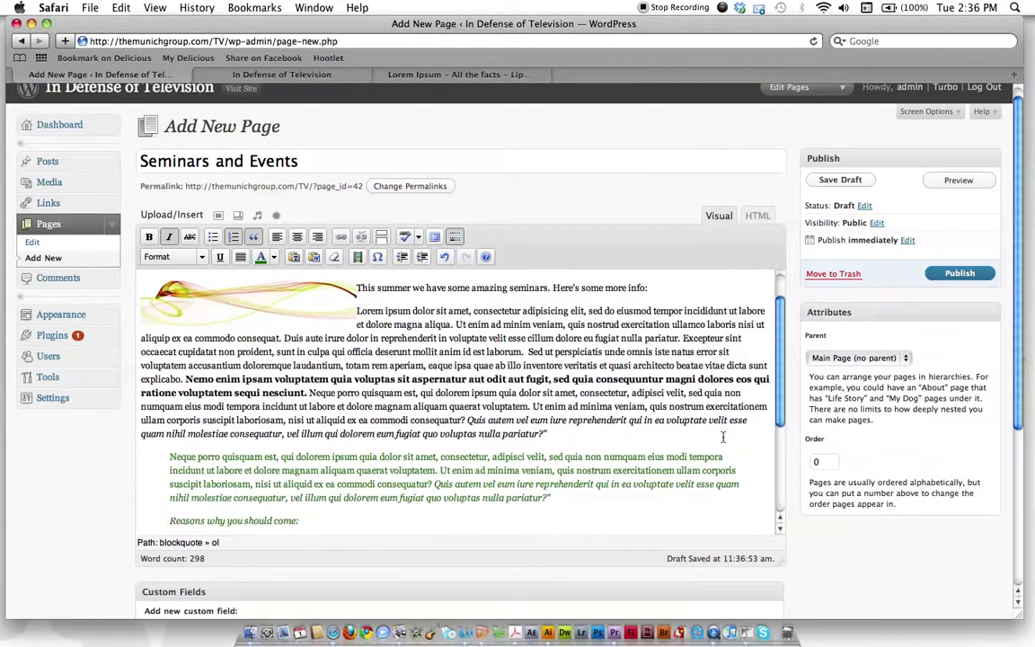
scroll(916, 418, "down", 5)
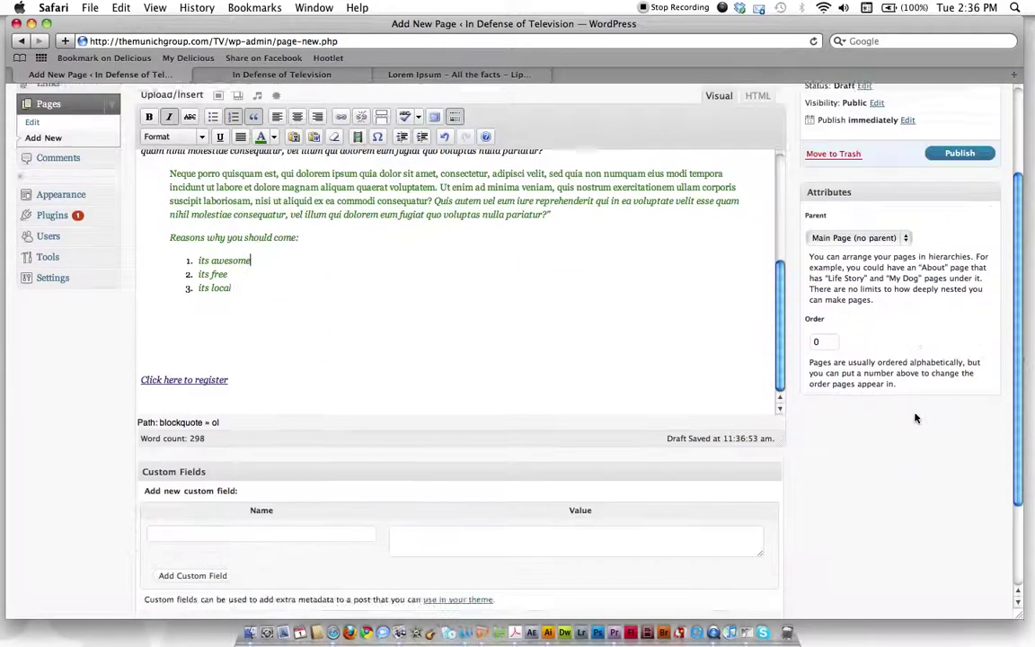
scroll(915, 417, "up", 5)
scroll(915, 418, "up", 3)
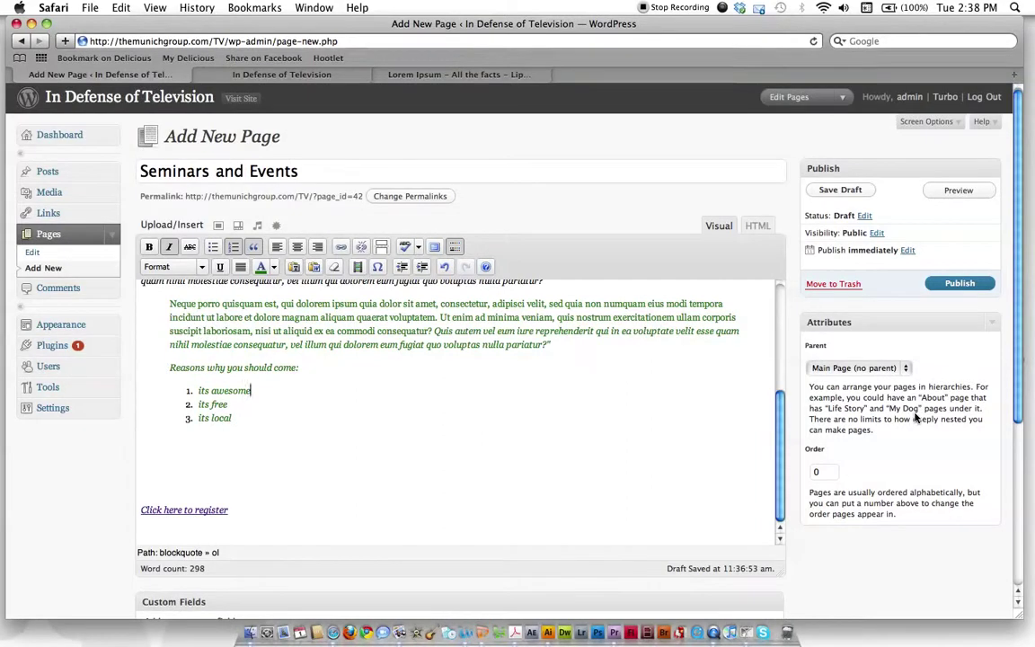
left_click(635, 363)
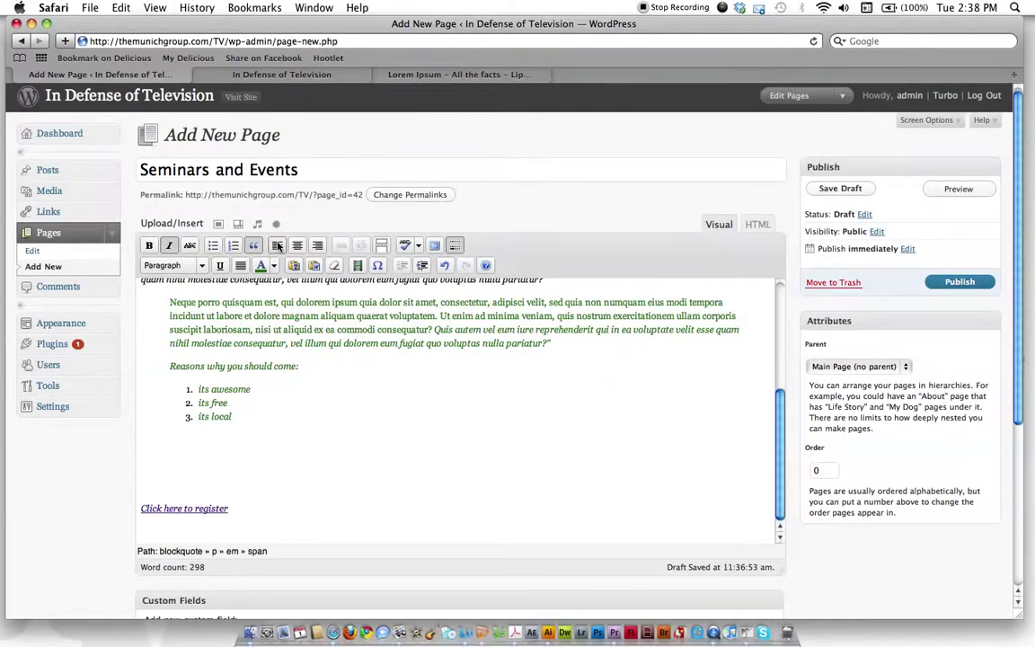
scroll(635, 364, "down", 5)
scroll(635, 363, "down", 4)
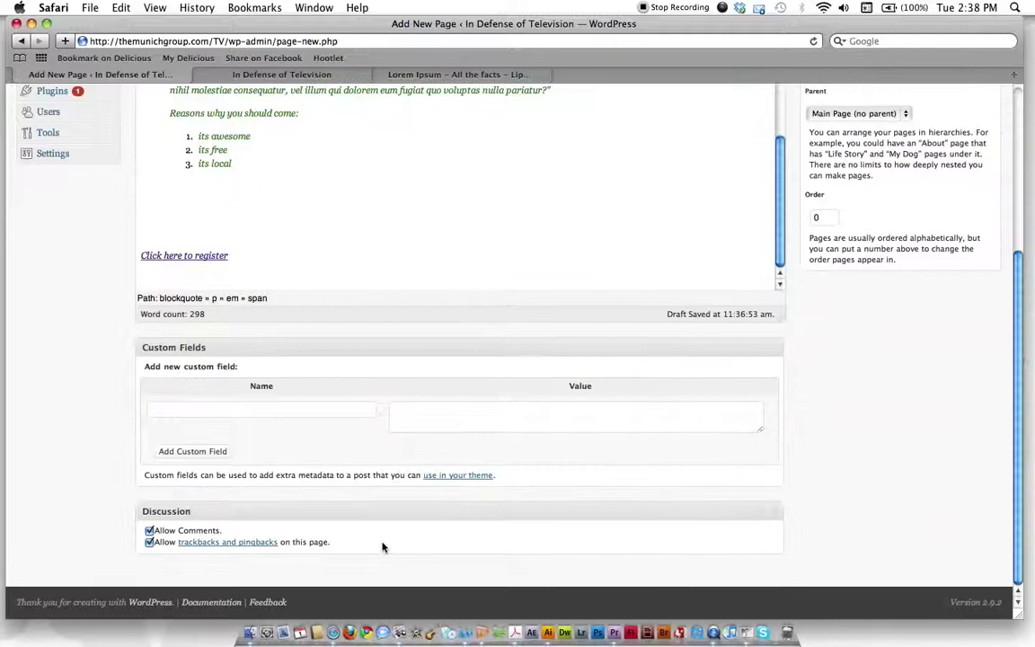
left_click(149, 531)
scroll(855, 417, "up", 5)
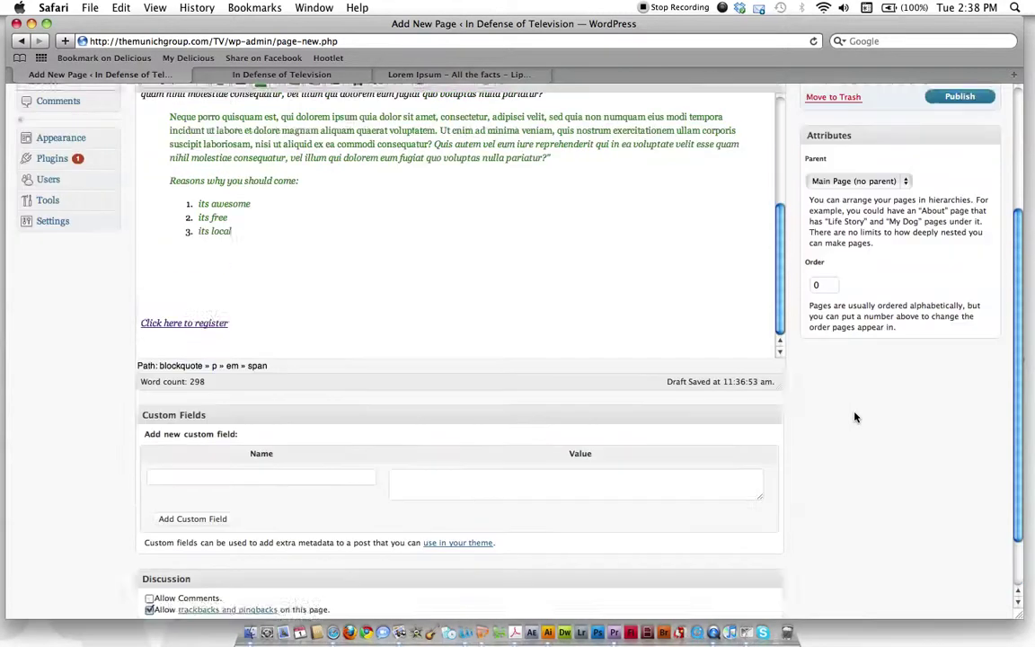
left_click(955, 284)
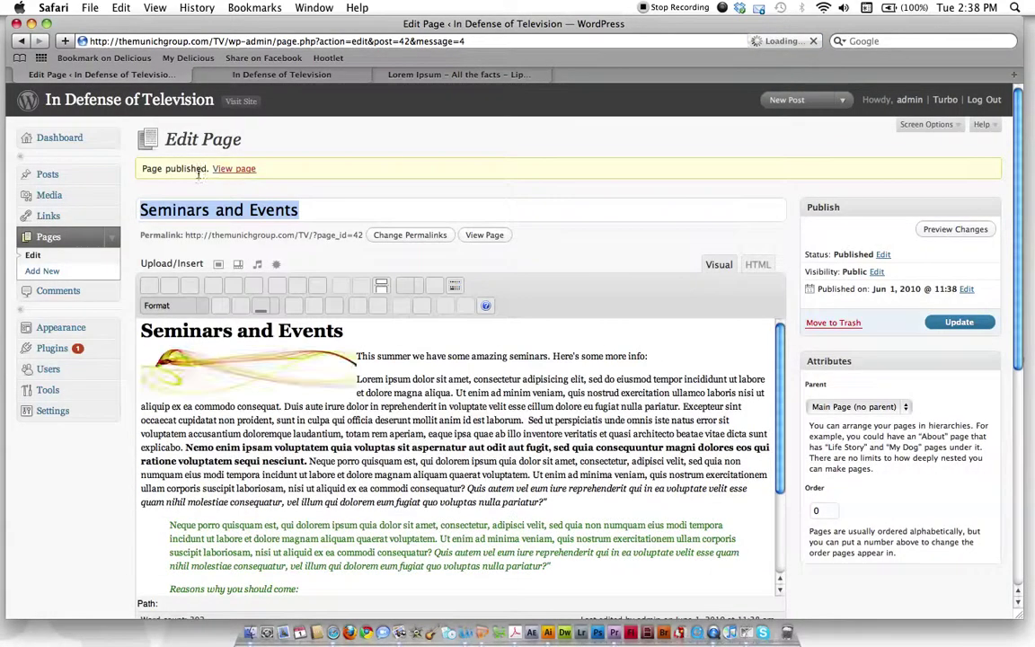
Reload the live site and review the published Seminars and Events page.
left_click(306, 75)
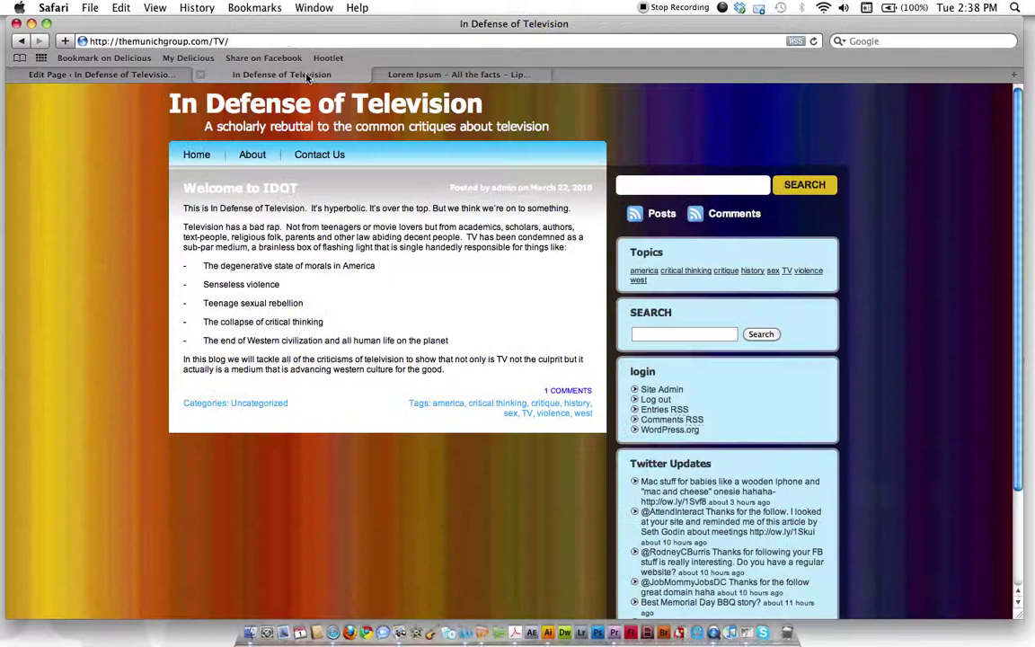
key("super+r")
left_click(422, 156)
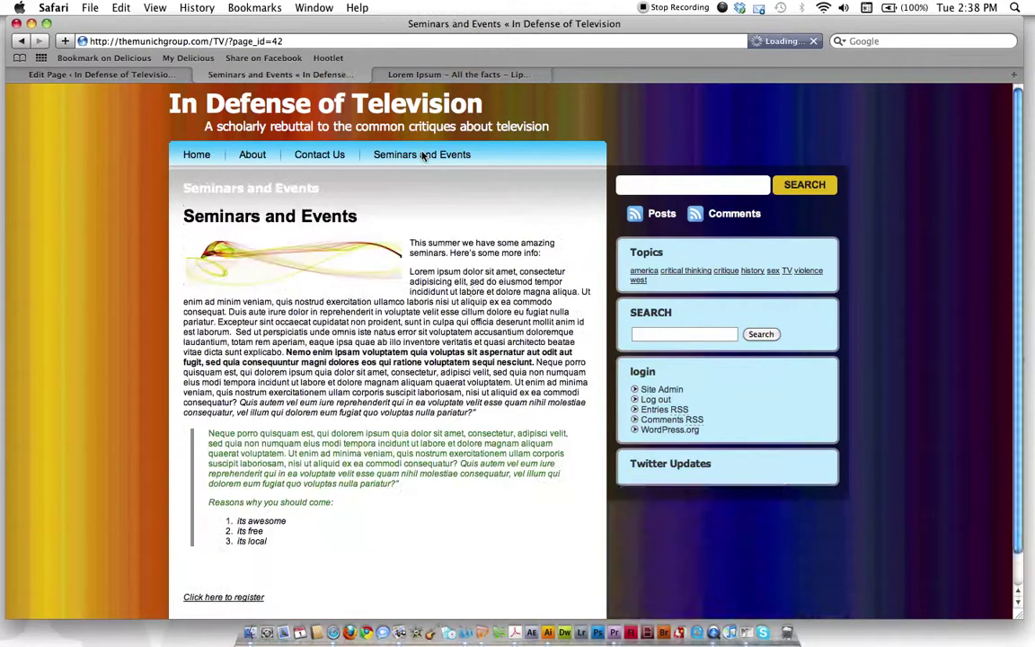
scroll(447, 341, "down", 1)
scroll(486, 460, "down", 3)
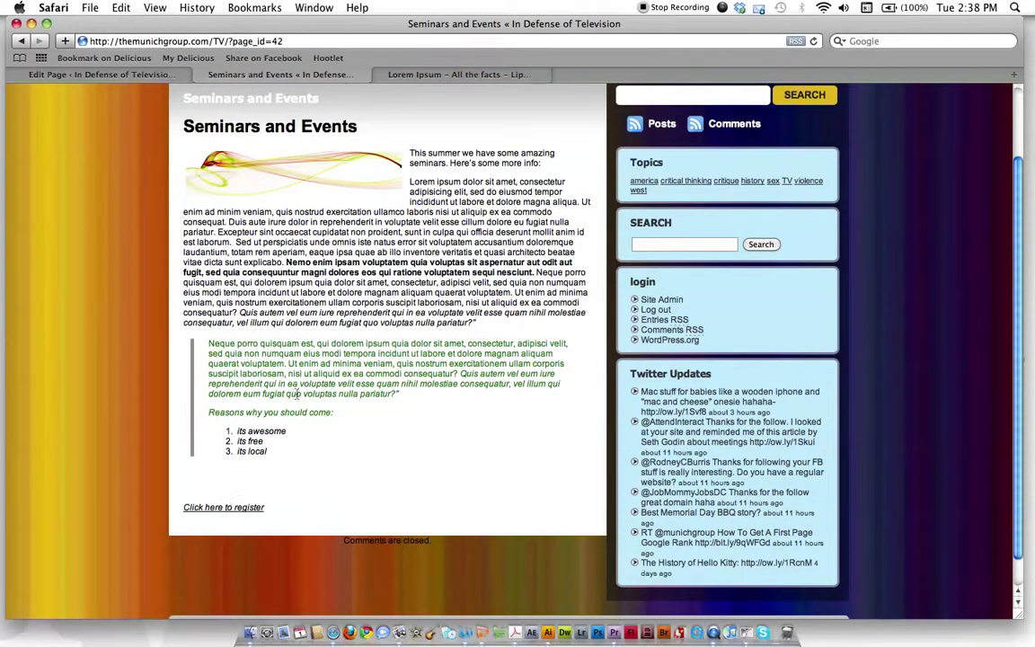
scroll(257, 149, "up", 2)
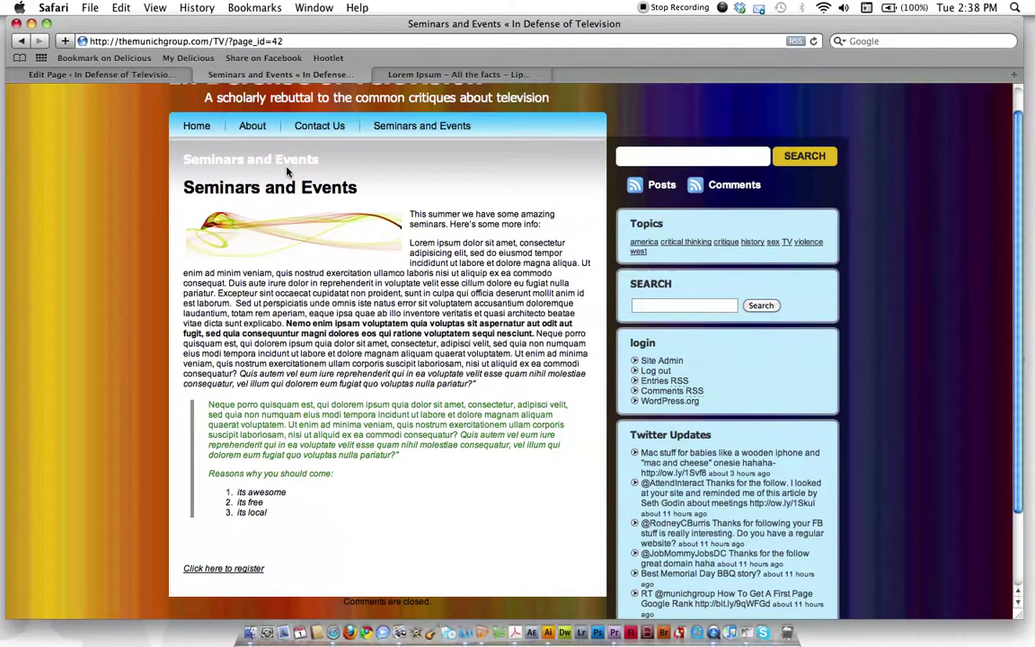
Return to the WordPress admin and start a new blog post.
left_click(148, 75)
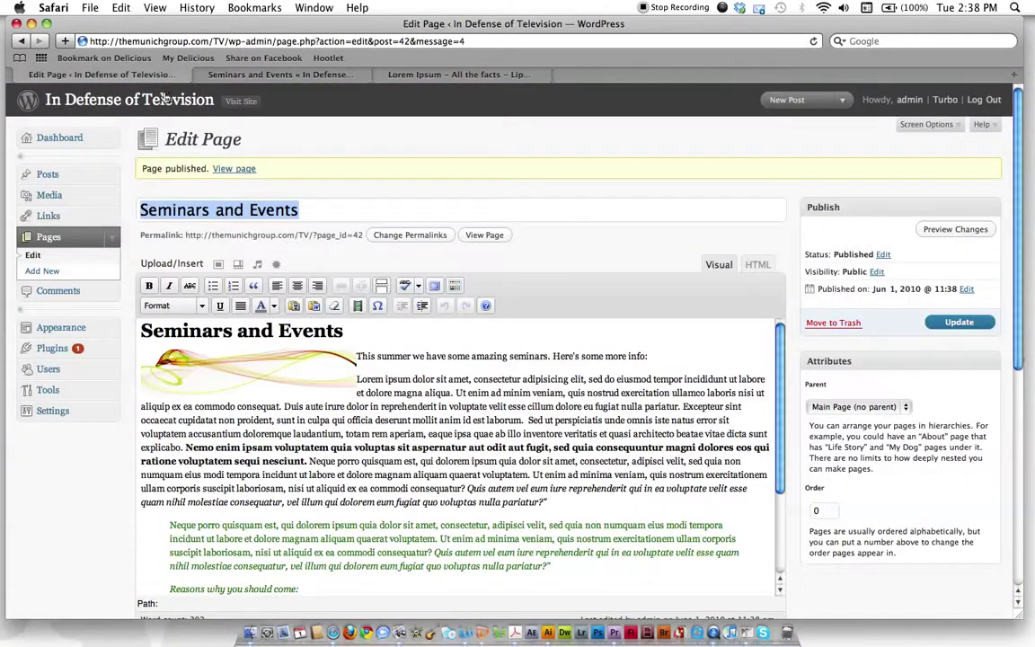
scroll(311, 352, "down", 1)
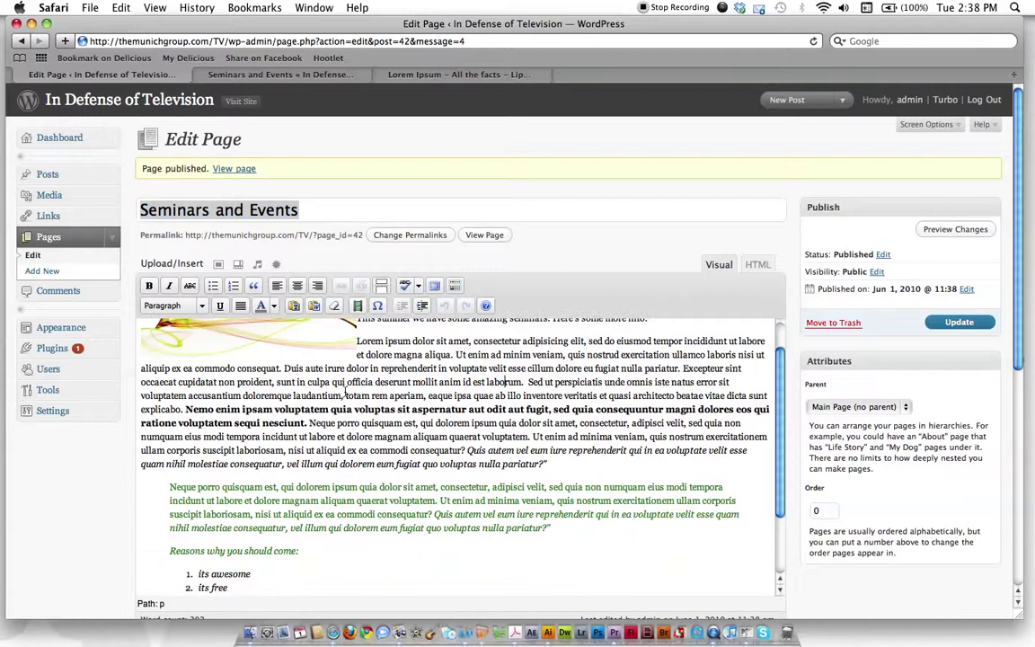
scroll(311, 352, "up", 1)
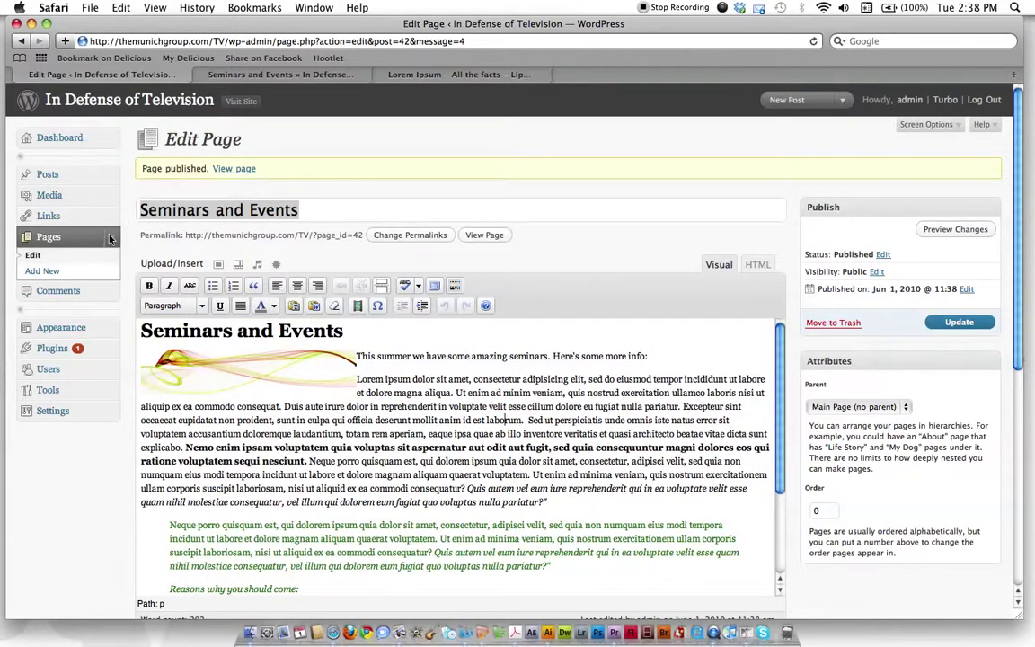
left_click(109, 238)
left_click(111, 175)
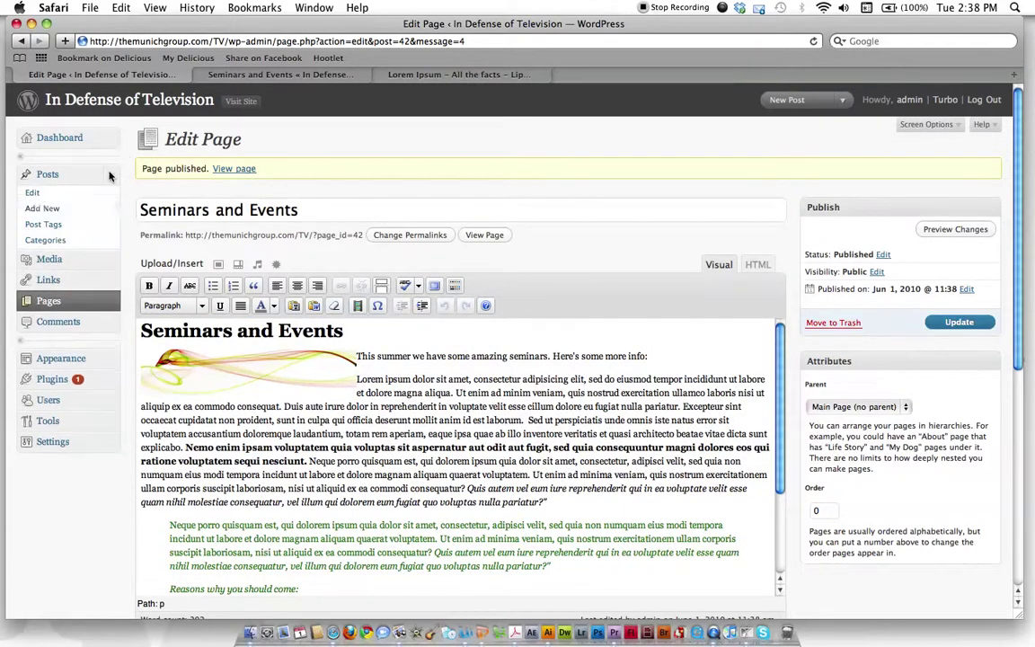
left_click(41, 208)
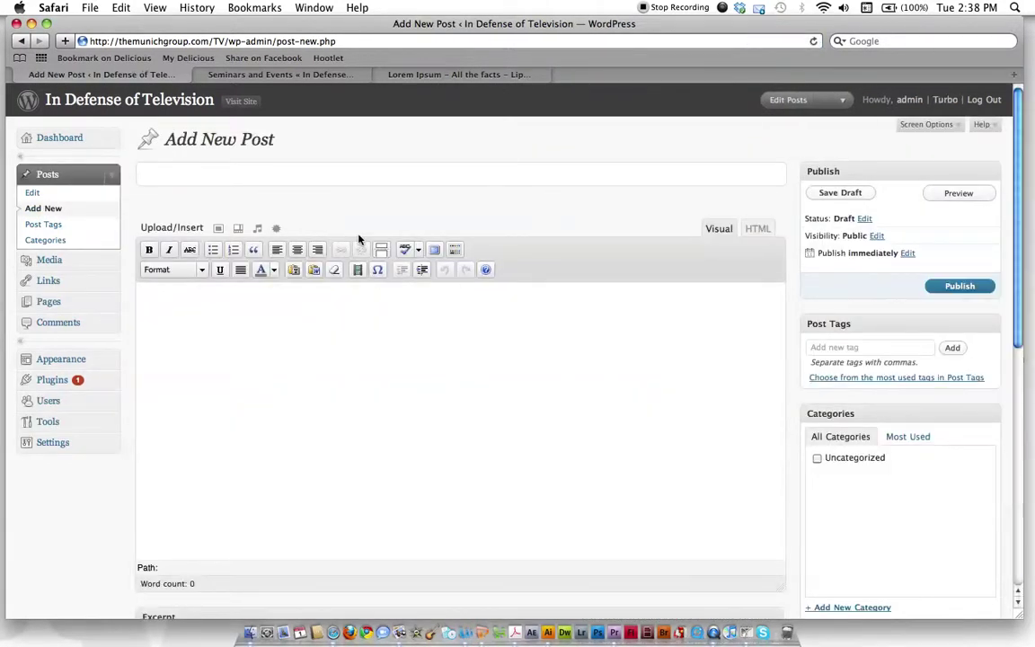
Title the post "new blog post" and enter "content here:" in its body, followed by a new line.
type("new blog post")
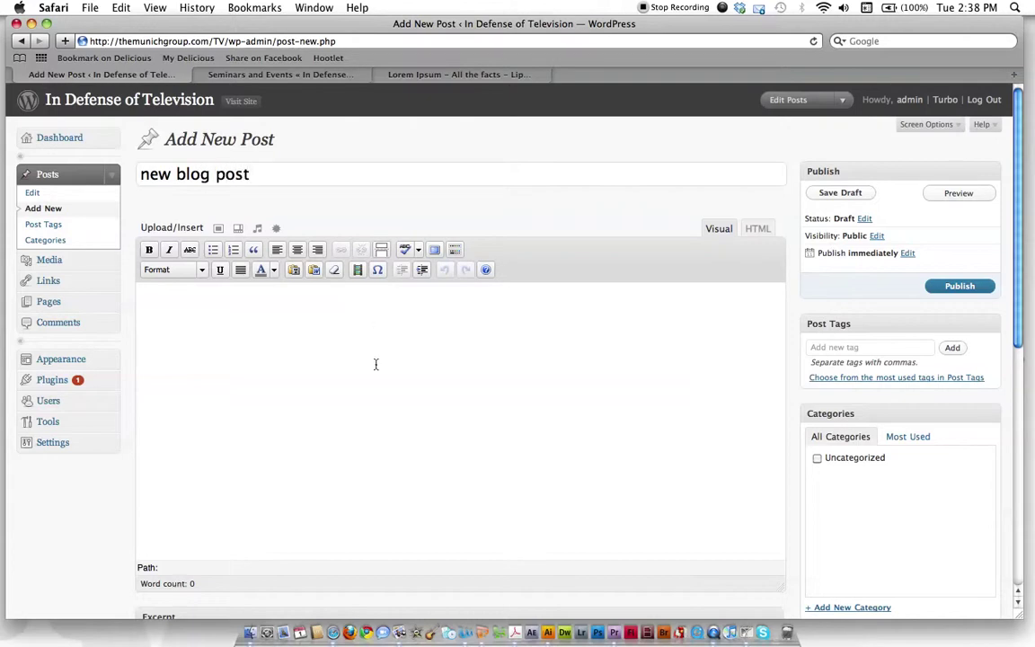
left_click(375, 363)
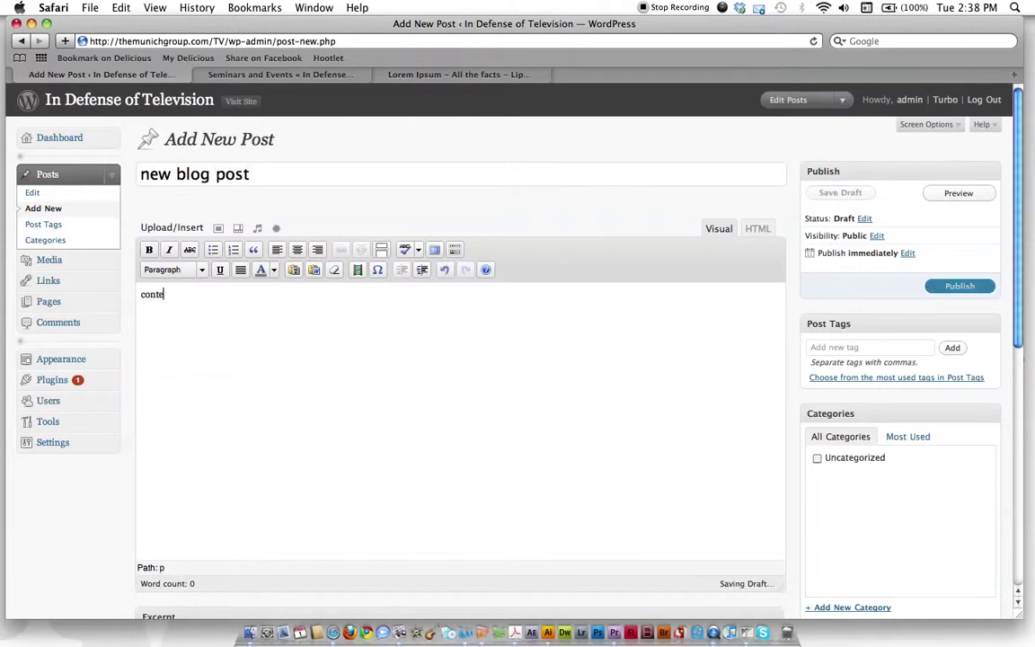
type("content here:")
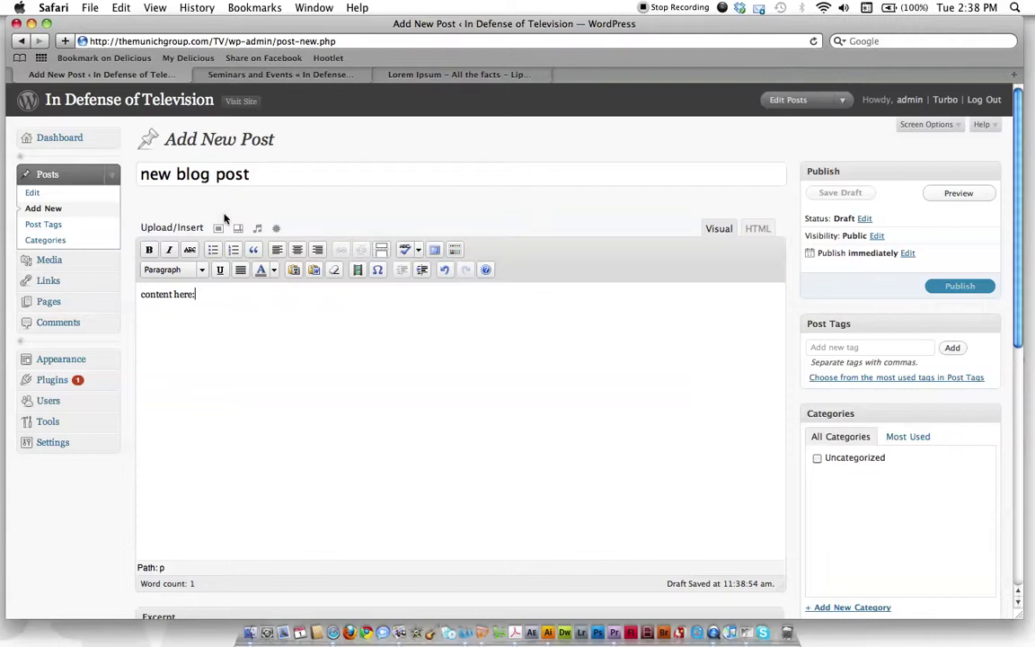
scroll(412, 454, "down", 3)
scroll(412, 454, "up", 2)
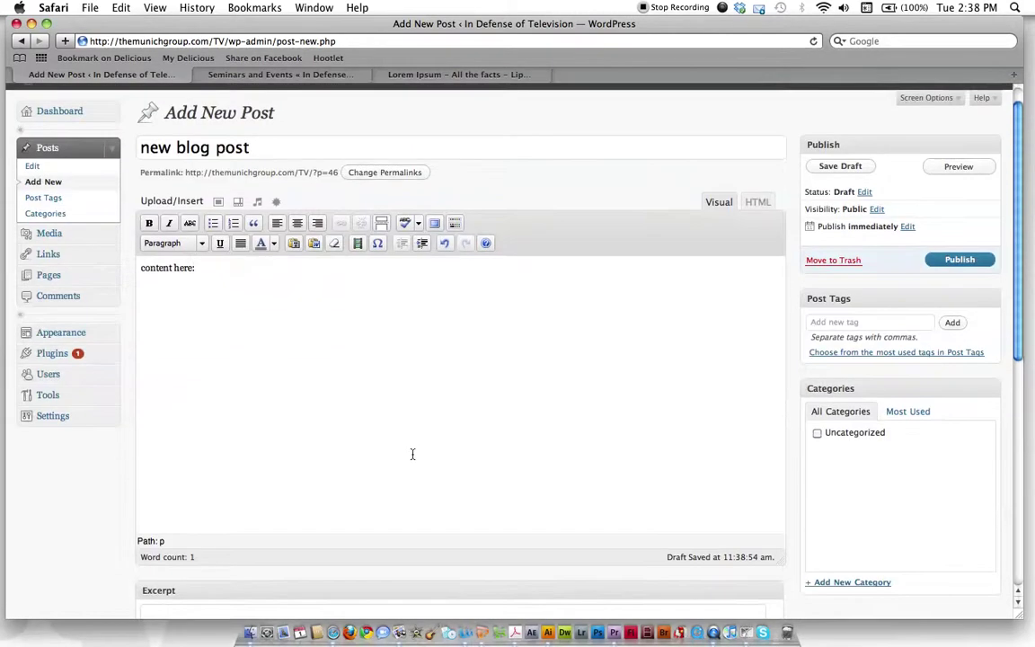
key("Return")
Insert "swoopy image" from the media library into the post at thumbnail size (150 × 150).
left_click(217, 203)
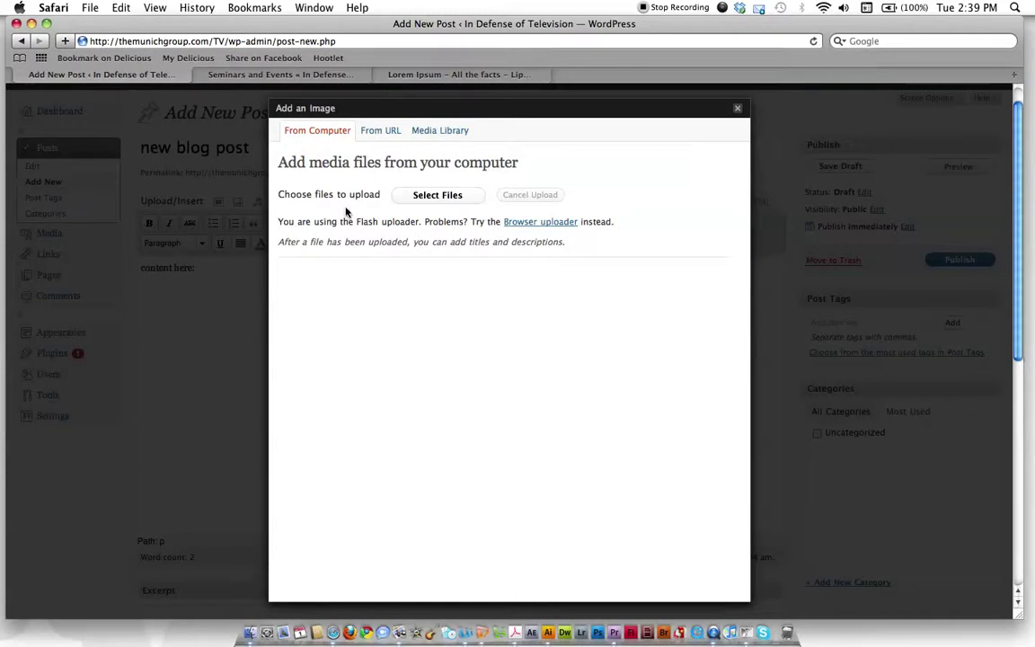
left_click(435, 132)
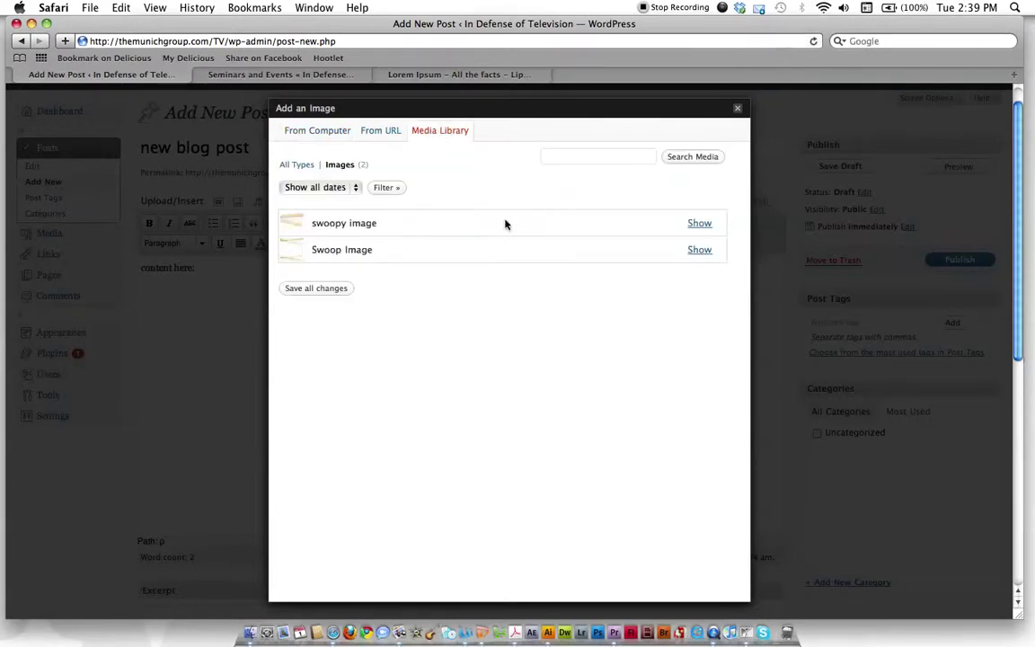
left_click(699, 224)
scroll(404, 226, "down", 1)
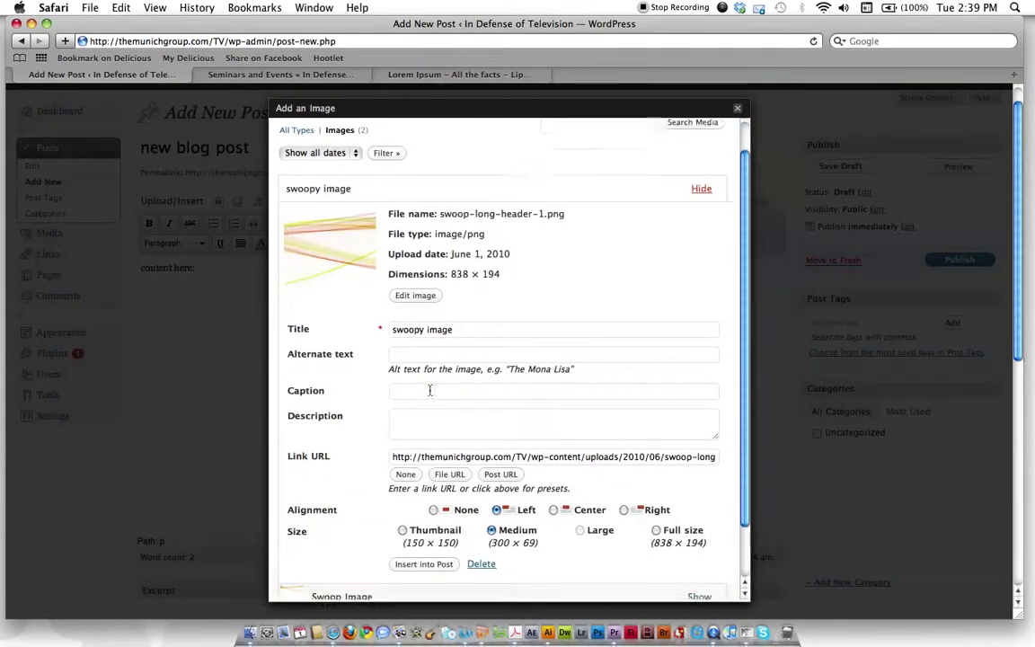
scroll(428, 391, "down", 3)
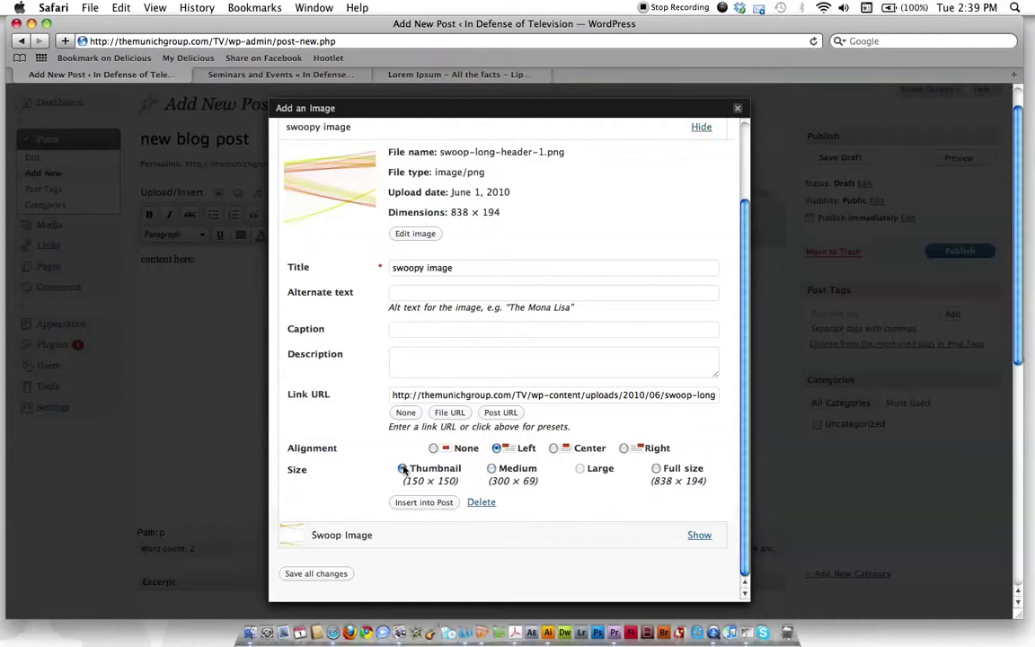
left_click(420, 502)
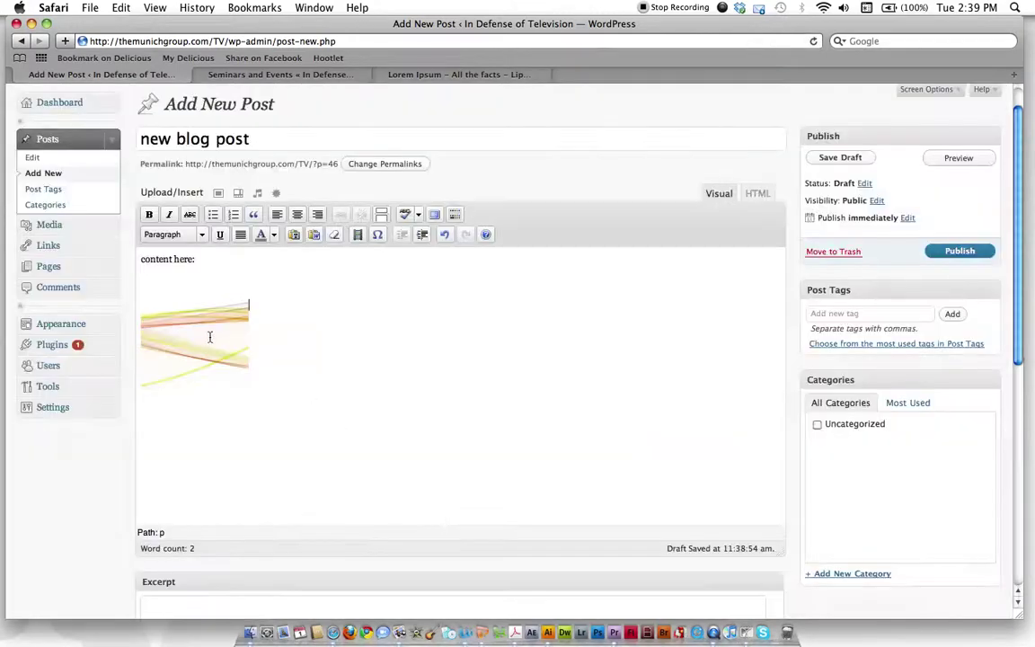
left_click(209, 331)
left_click(308, 396)
Open the media library, leaving the post without saving its latest changes.
left_click(110, 225)
left_click(47, 245)
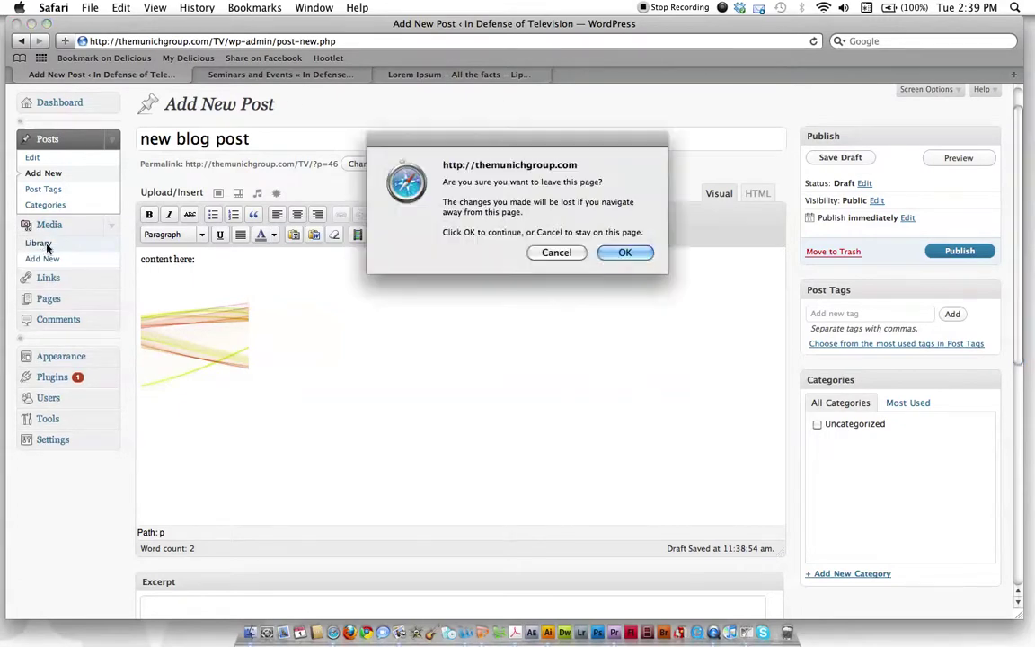
left_click(624, 253)
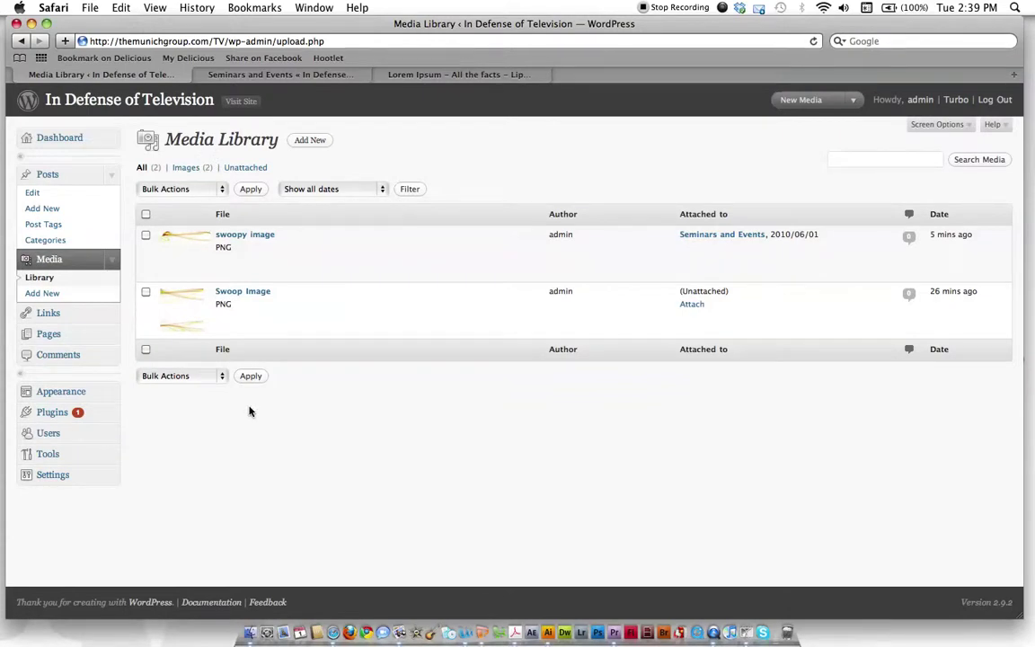
left_click(107, 260)
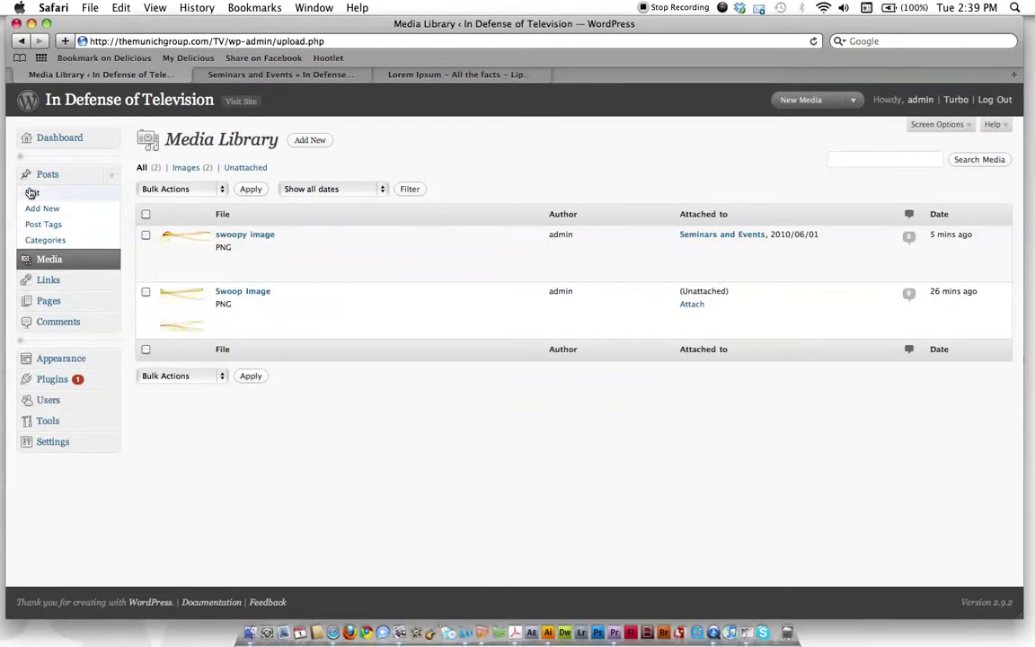
Open the "new blog post" draft from the dashboard's recent drafts and save it as a draft.
left_click(72, 136)
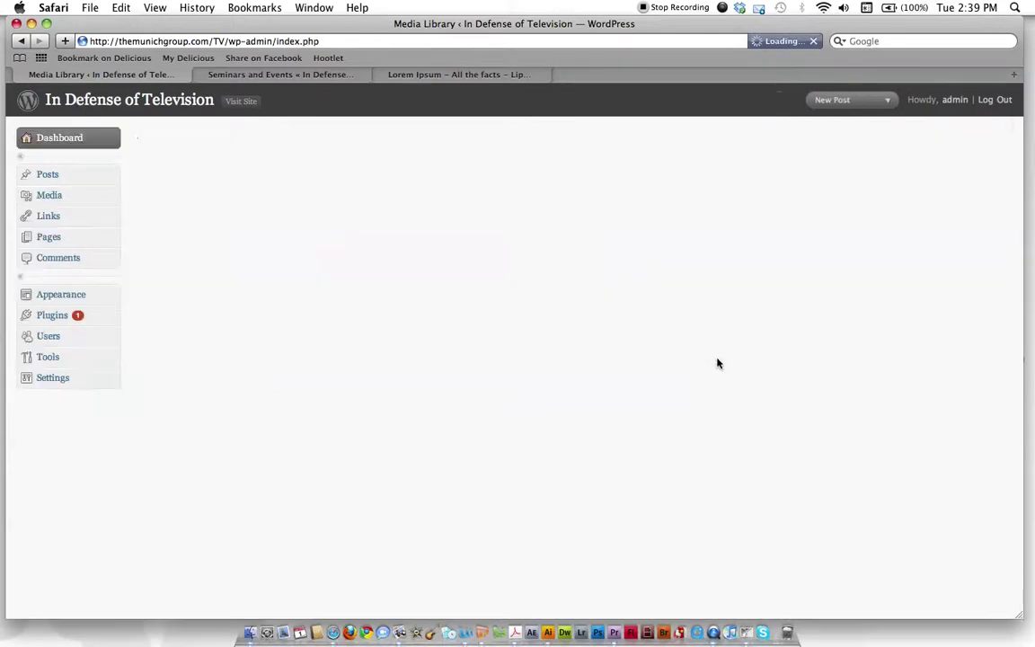
scroll(717, 363, "down", 1)
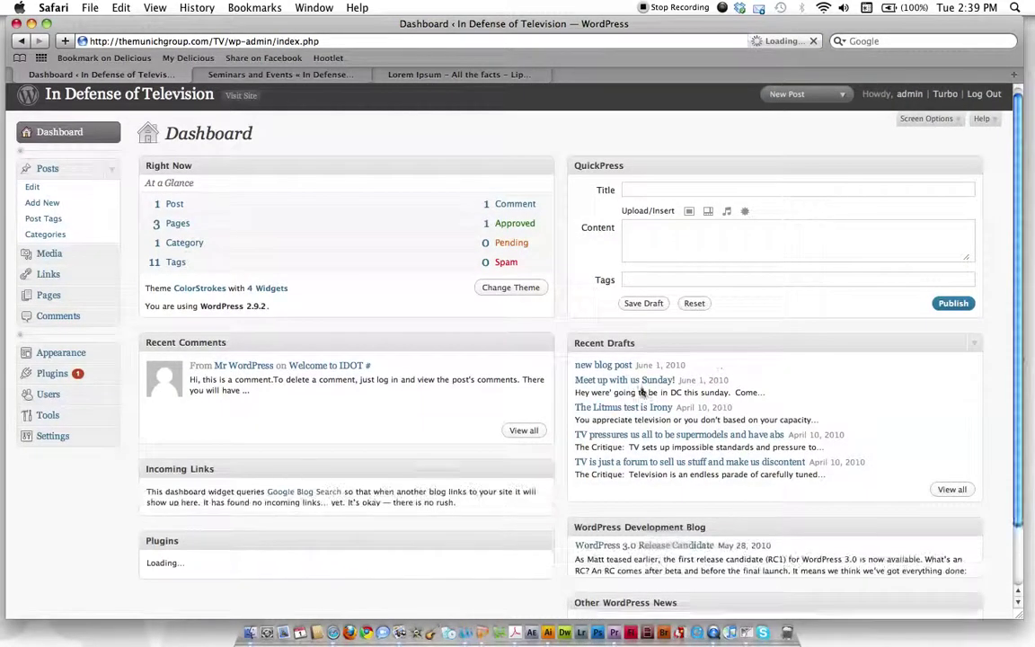
left_click(603, 366)
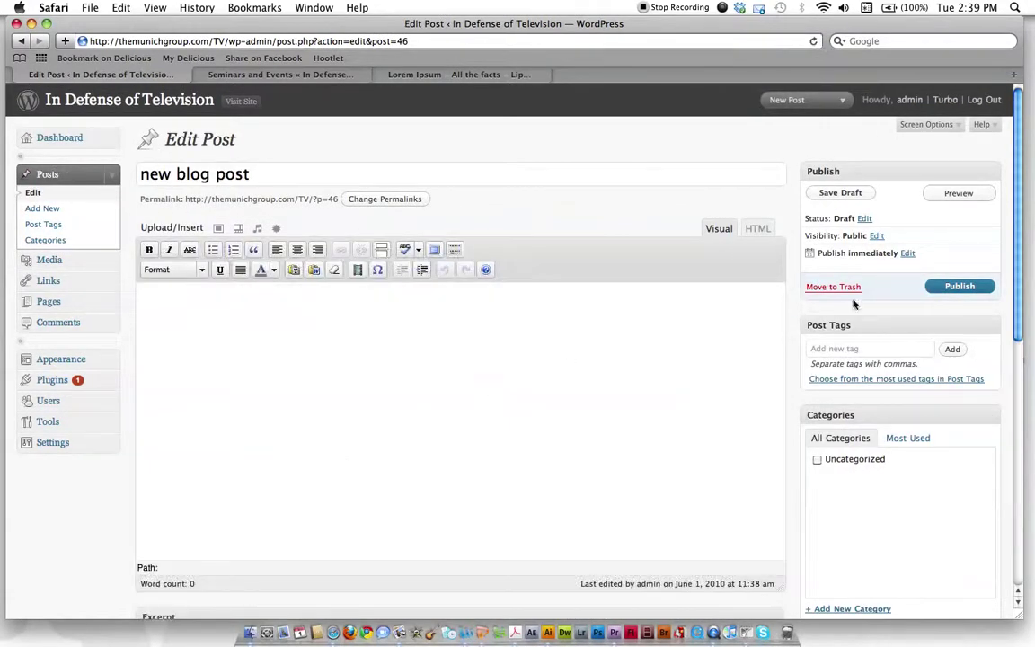
left_click(847, 193)
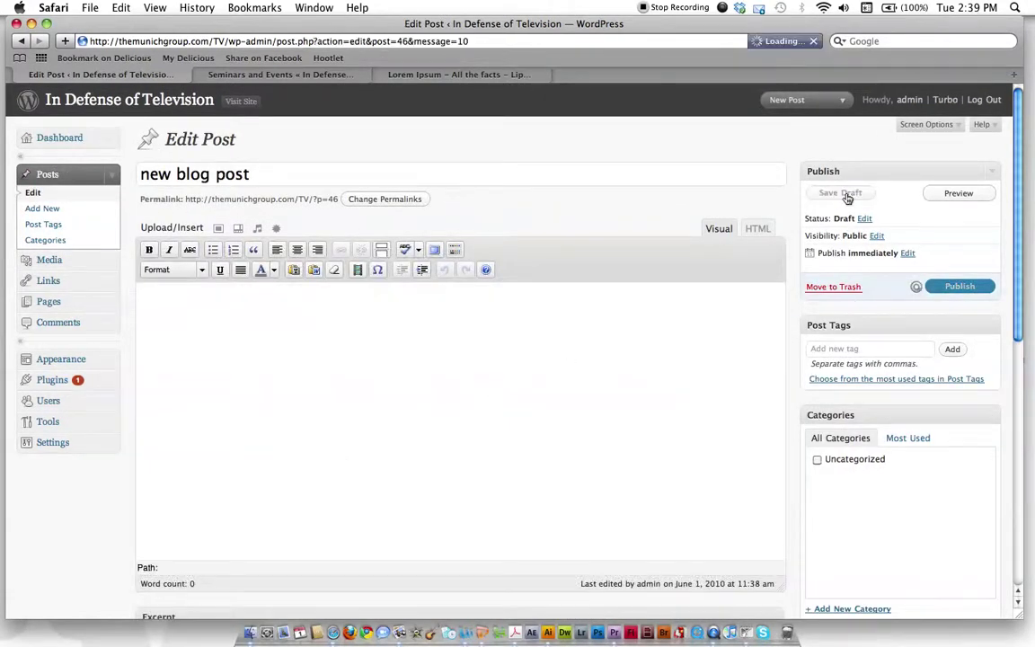
Reload the live site and check its home page for the new blog post.
left_click(269, 76)
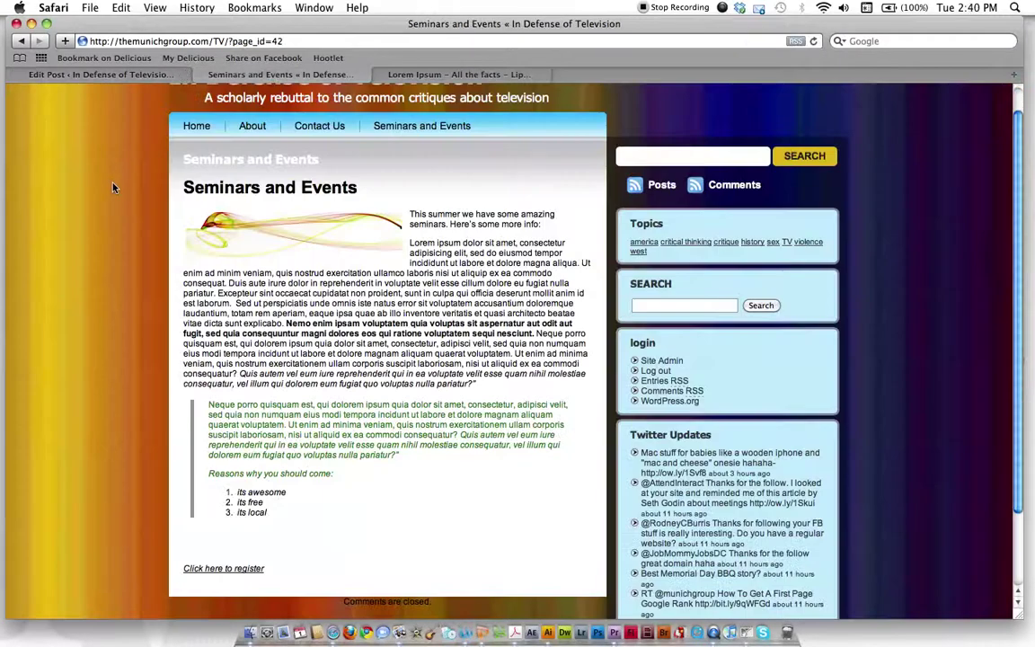
key("super+r")
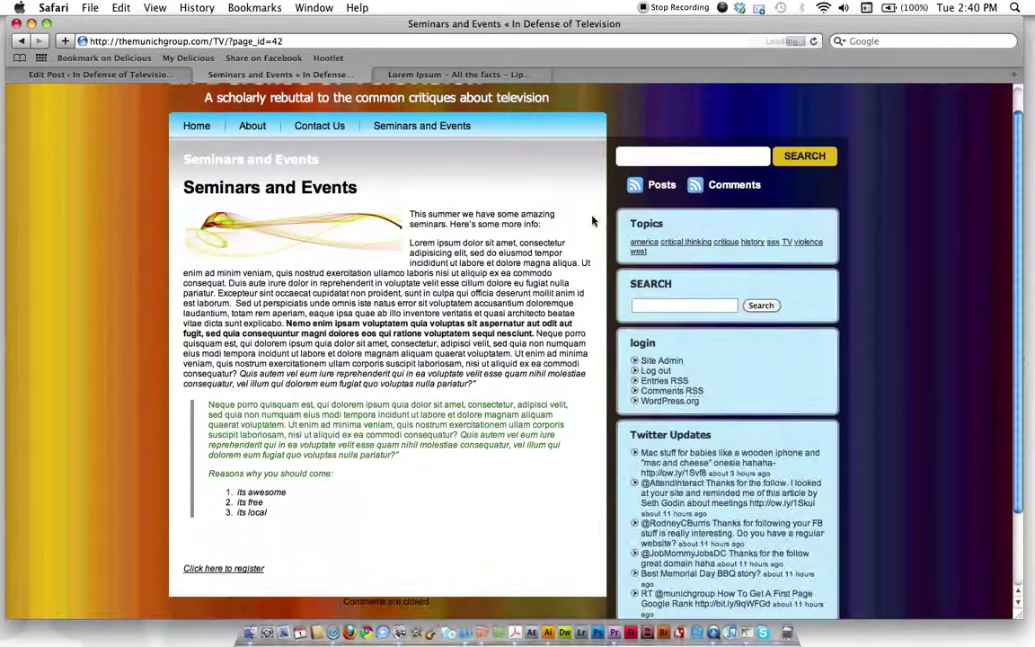
left_click(197, 126)
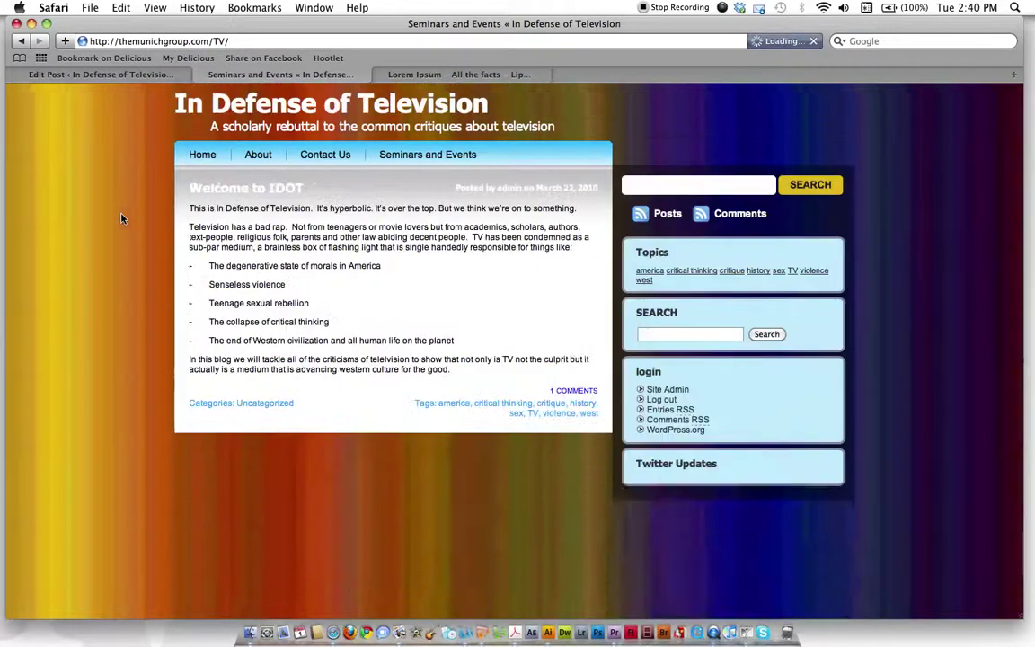
scroll(740, 457, "down", 2)
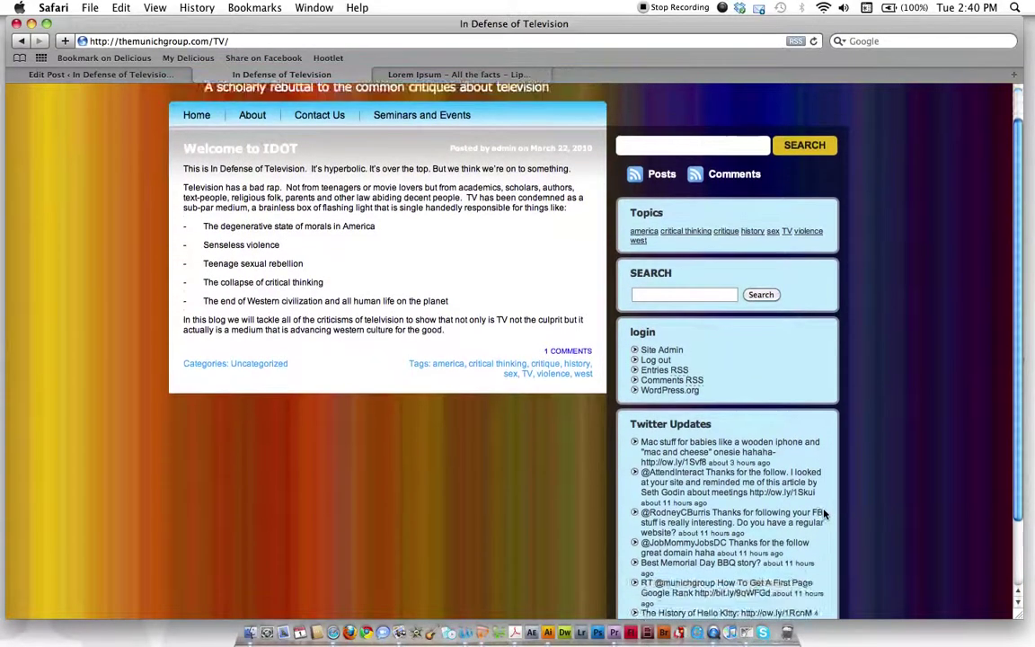
scroll(740, 456, "up", 2)
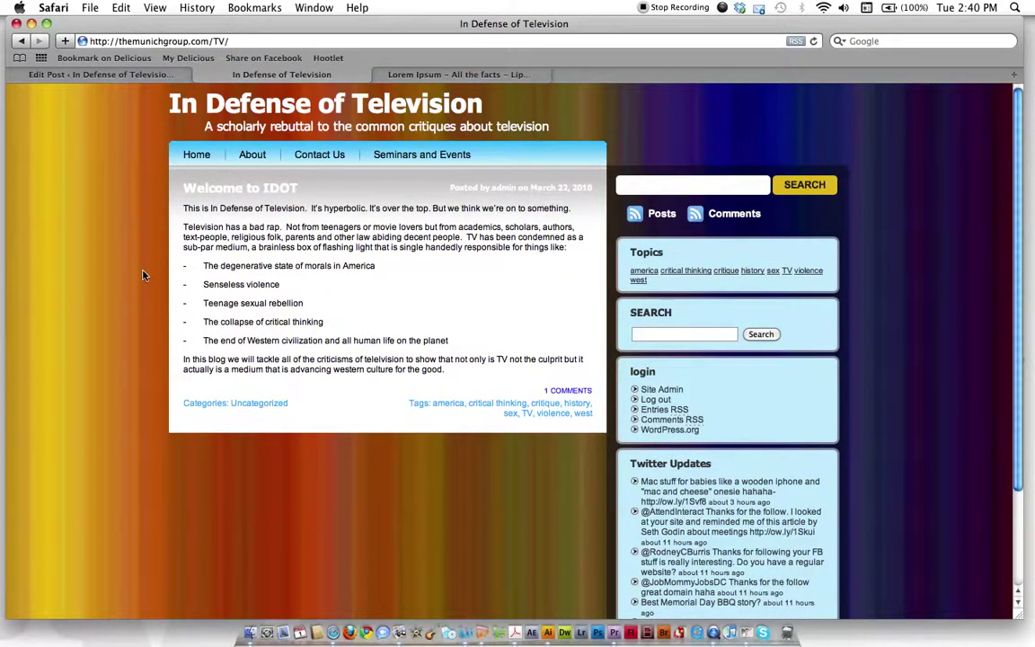